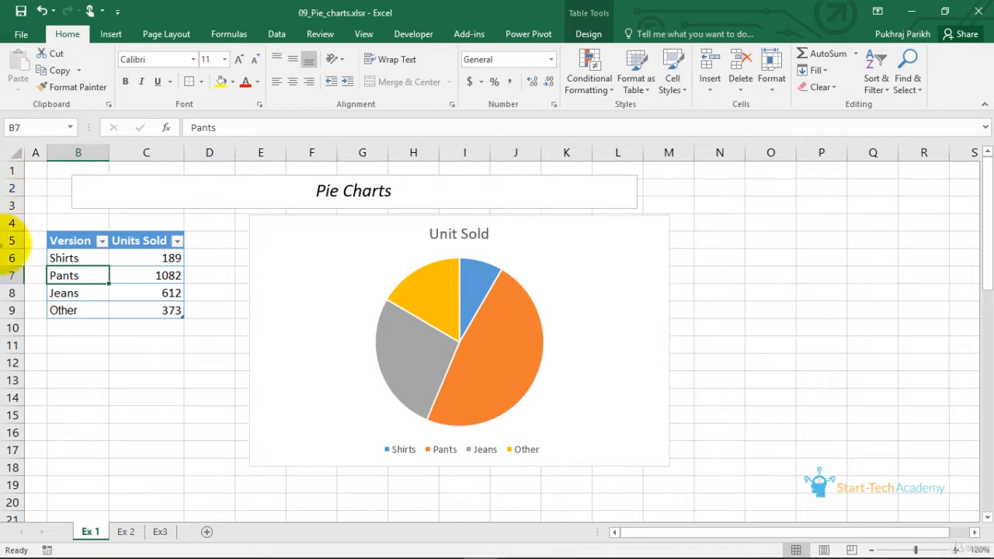
Step: Examine the Version and Units Sold table entries and how the slices of the existing pie chart represent them
mouse_move(444, 311)
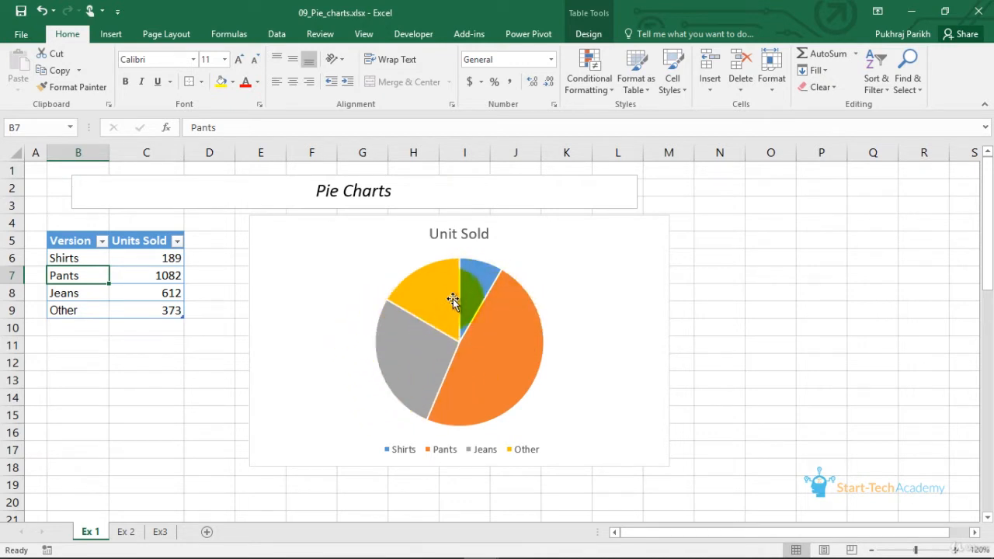
mouse_move(454, 400)
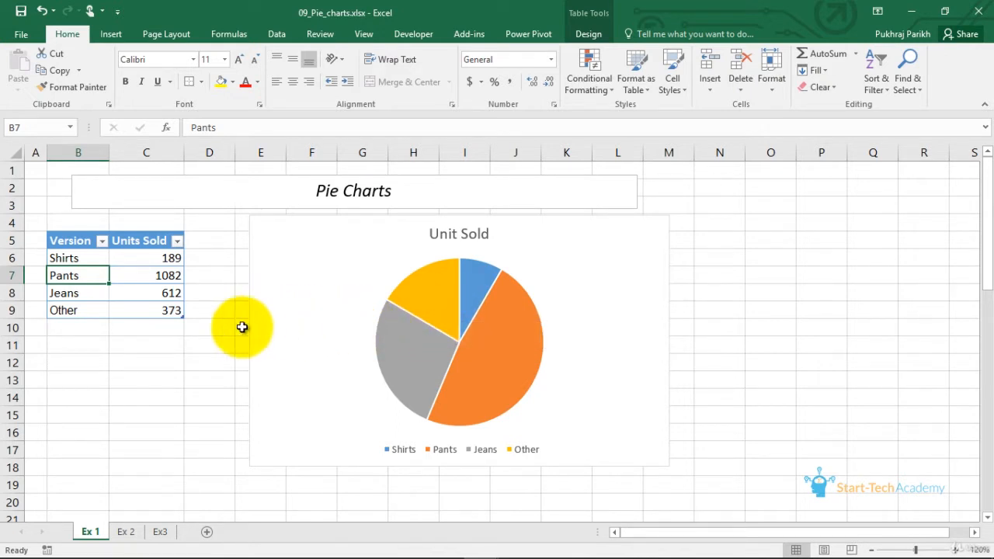
click(84, 260)
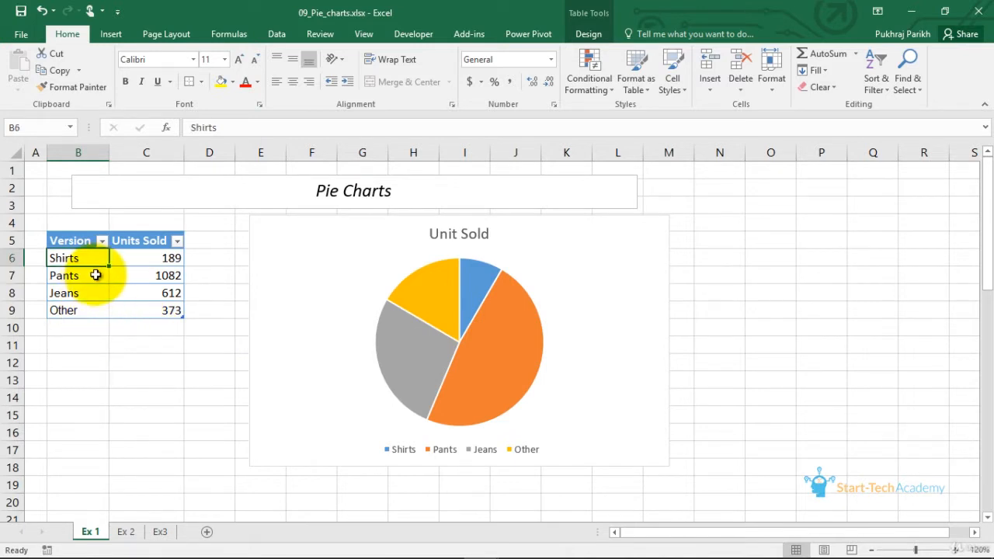
click(81, 276)
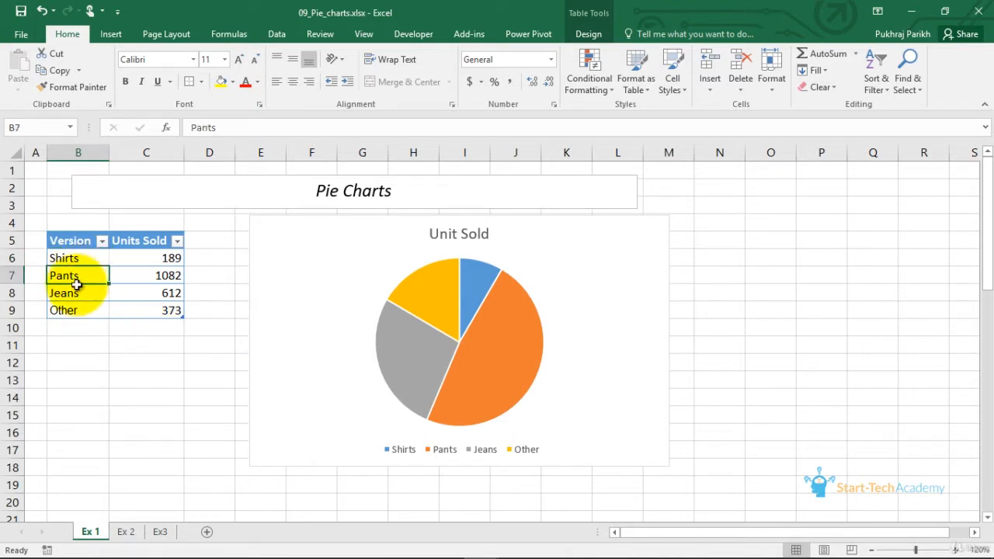
click(83, 295)
click(121, 305)
click(129, 292)
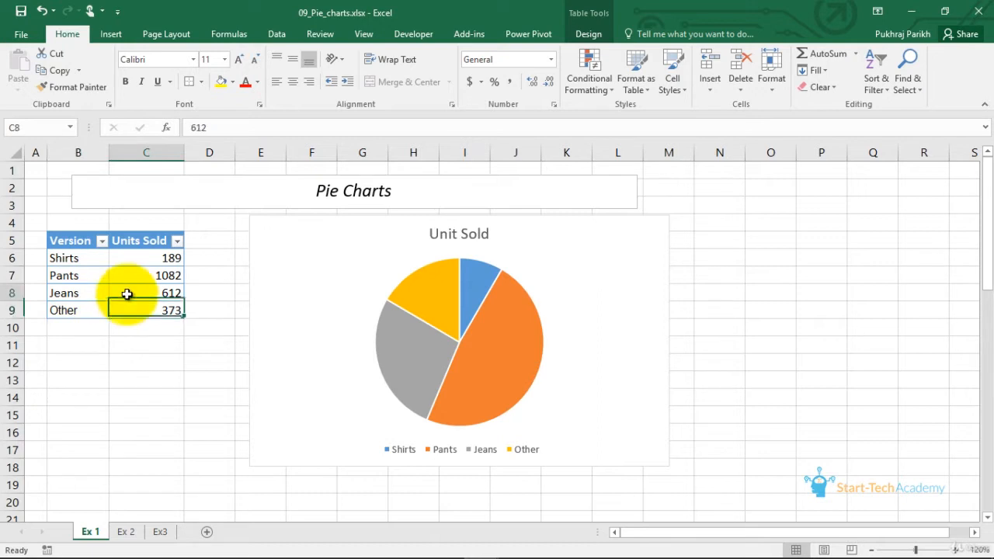
click(128, 269)
click(130, 262)
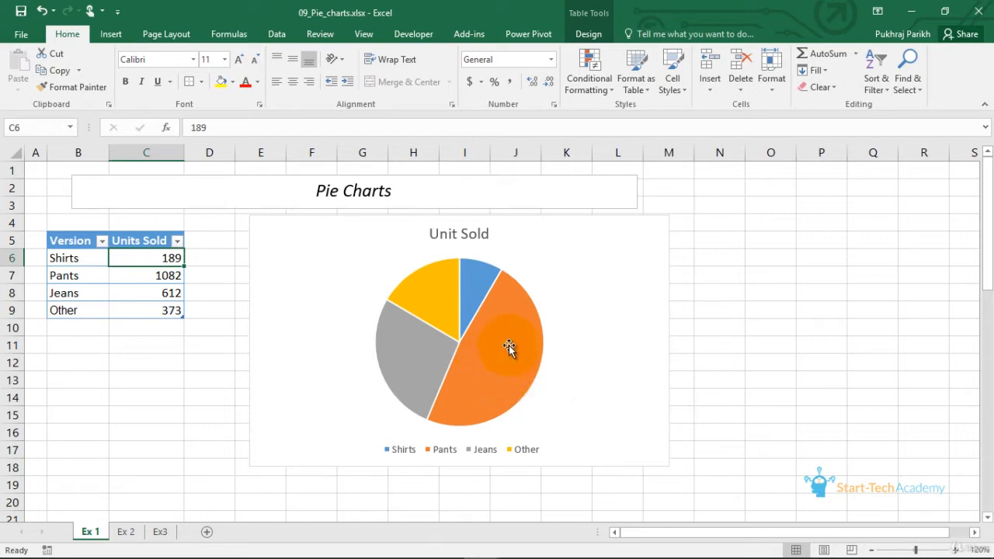
mouse_move(516, 368)
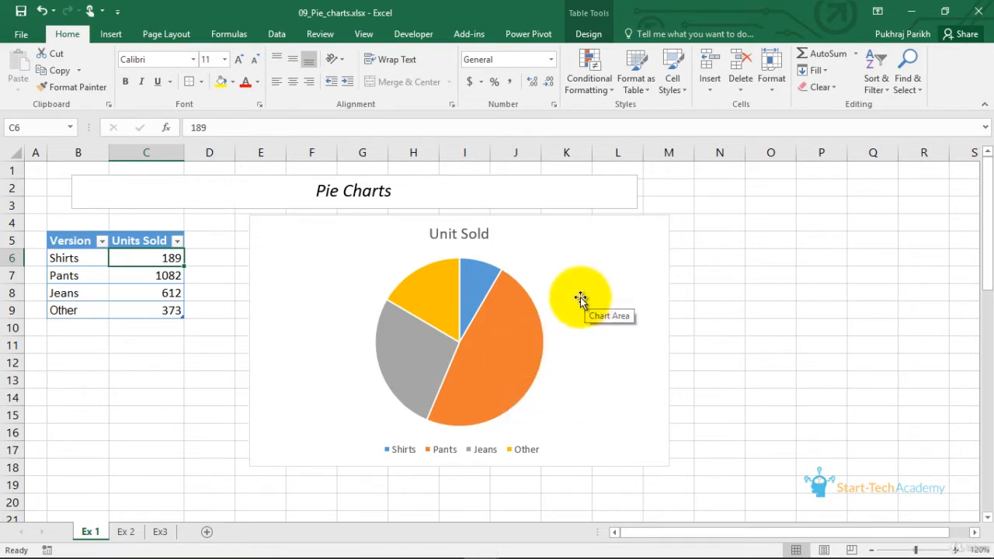
mouse_move(508, 312)
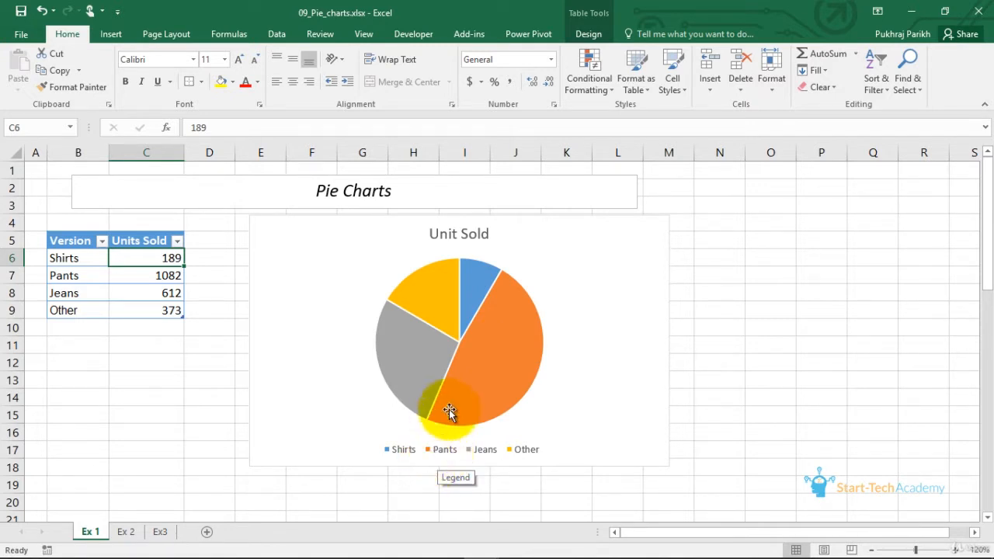
mouse_move(481, 284)
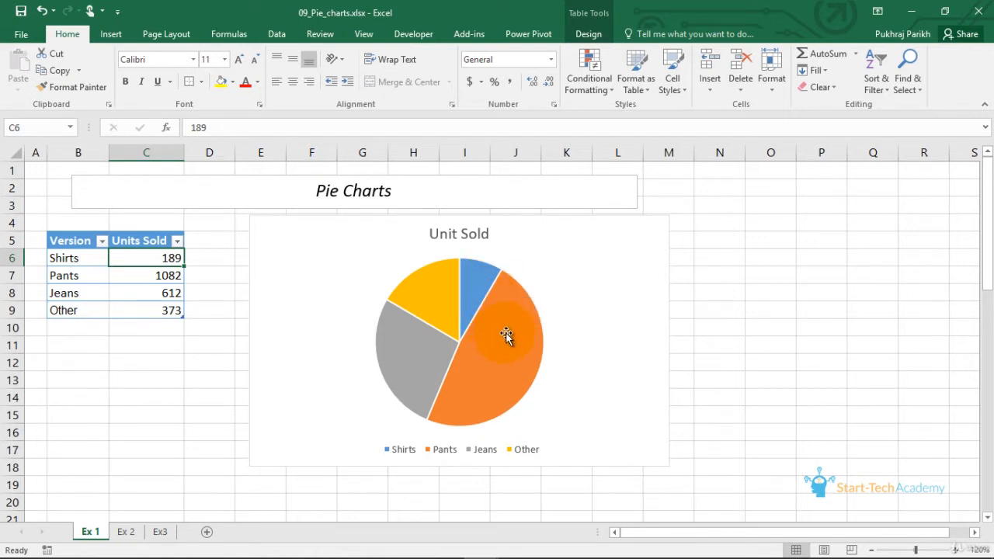
mouse_move(506, 332)
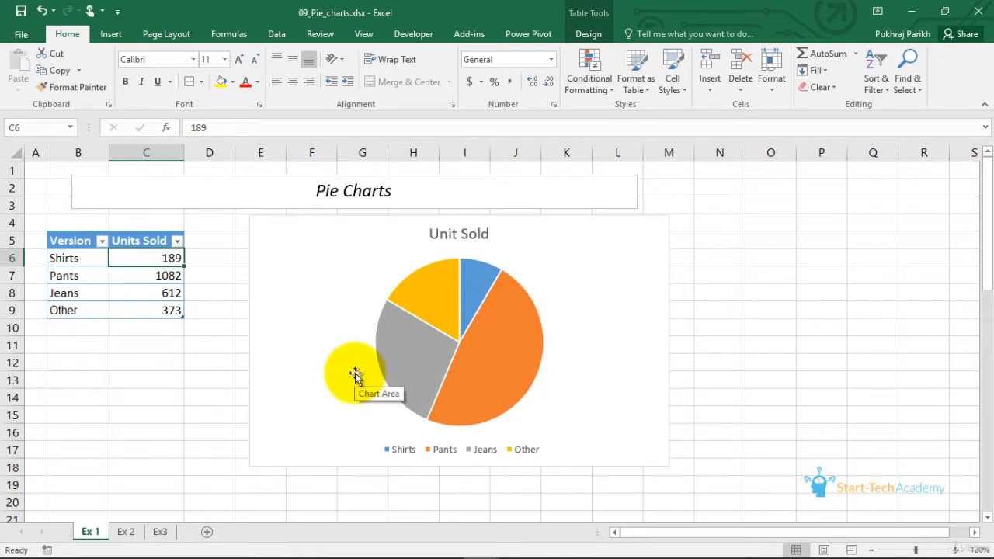
Step: Delete the existing pie chart and insert a new recommended Pie chart from the Version and Units Sold table in B5:C9
click(616, 275)
key(Delete)
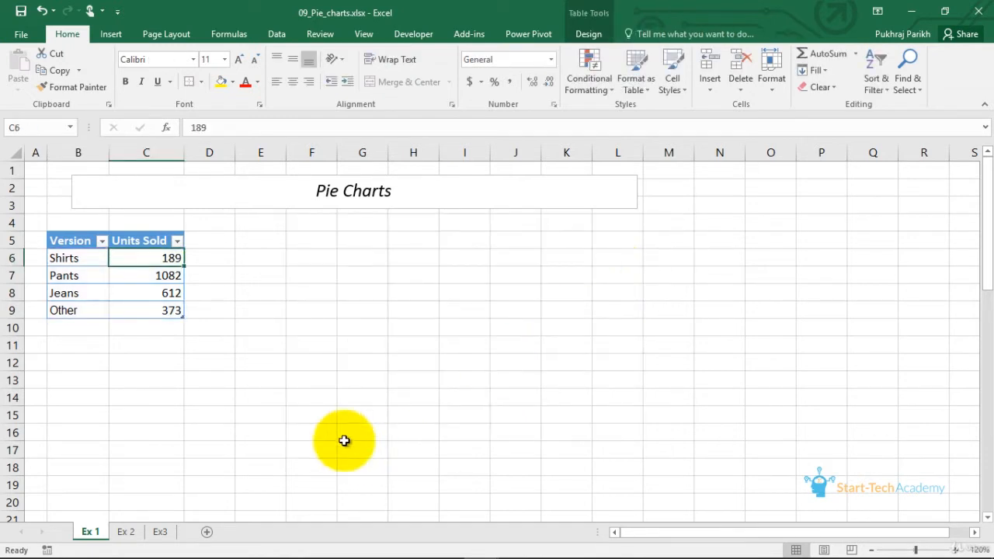
drag(52, 242, 120, 315)
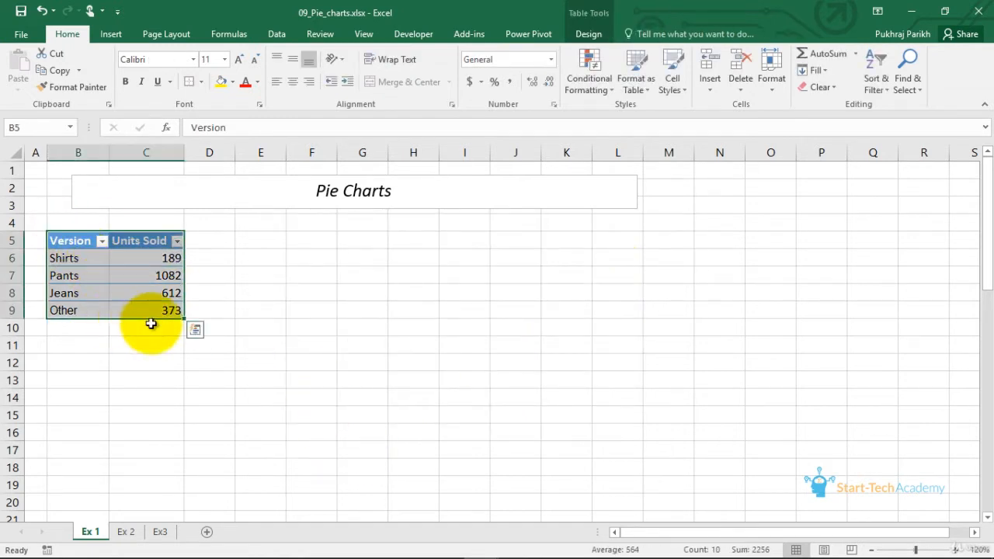
click(115, 35)
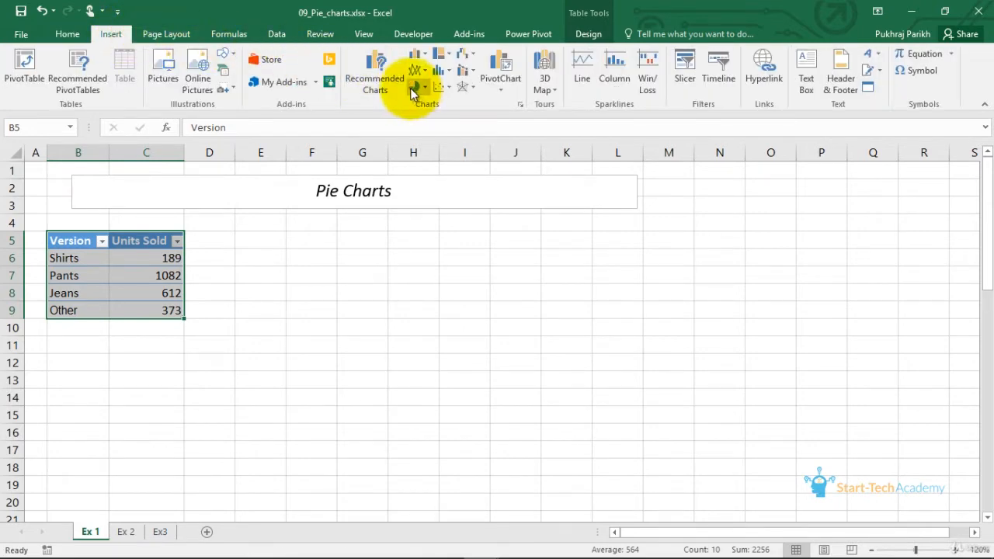
click(383, 82)
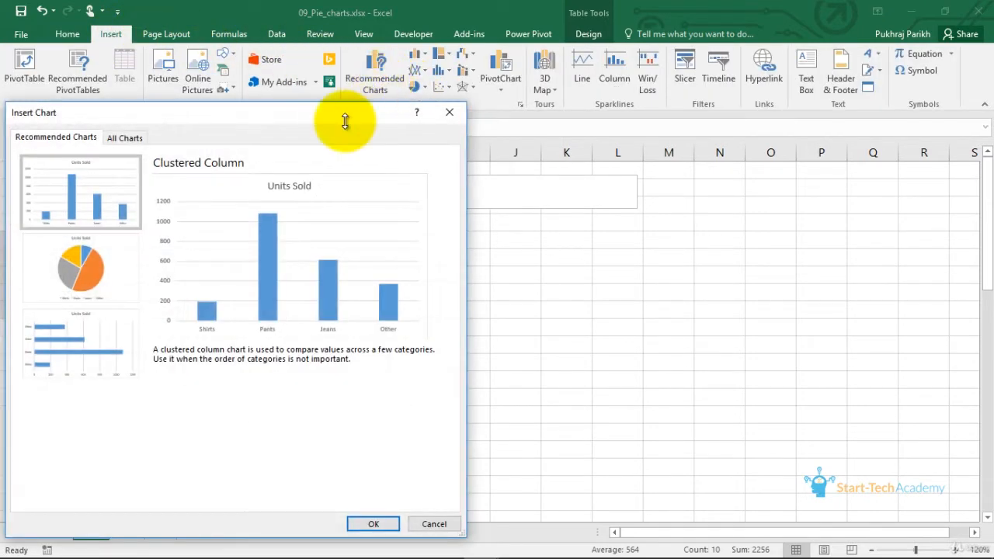
click(131, 256)
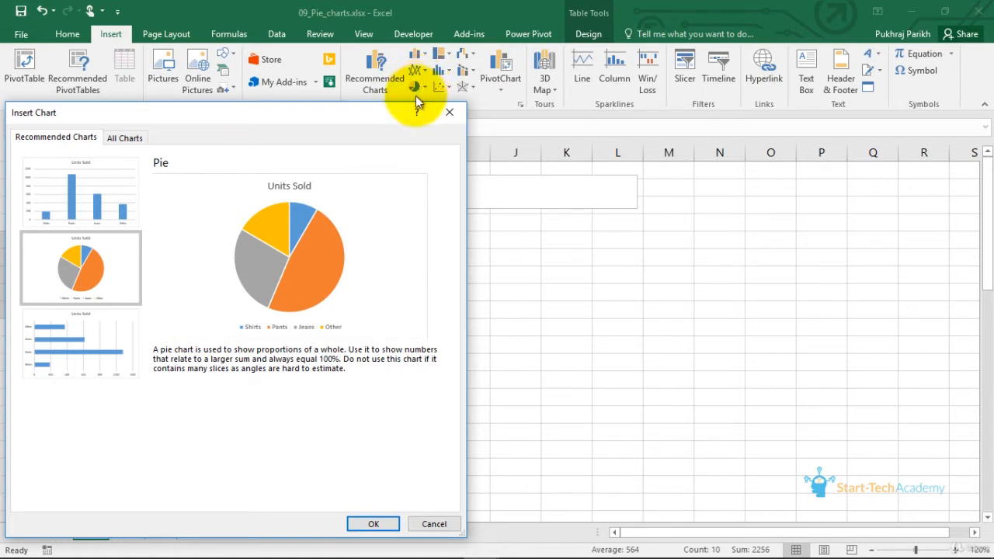
click(373, 524)
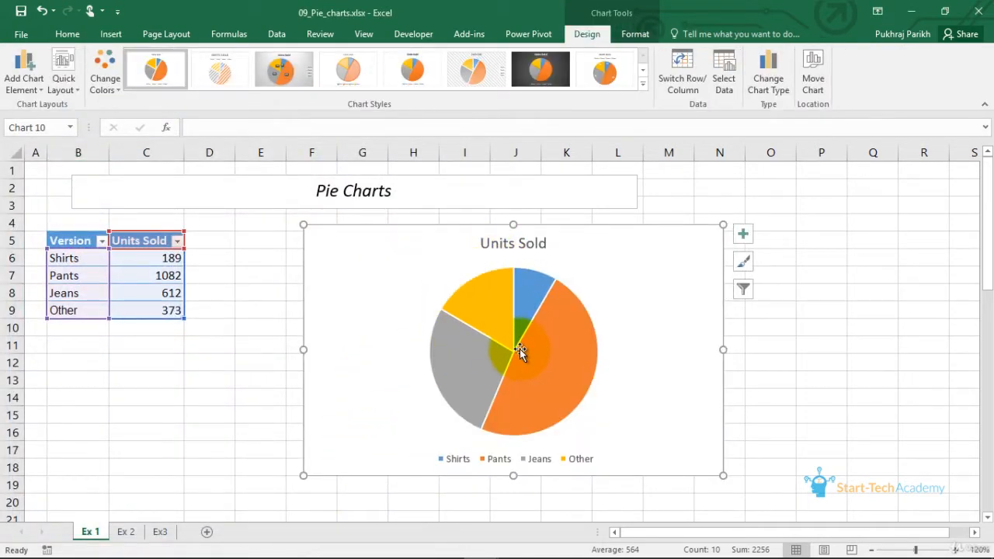
Step: Add data labels to the Units Sold pie chart and position them at Outside End
click(741, 234)
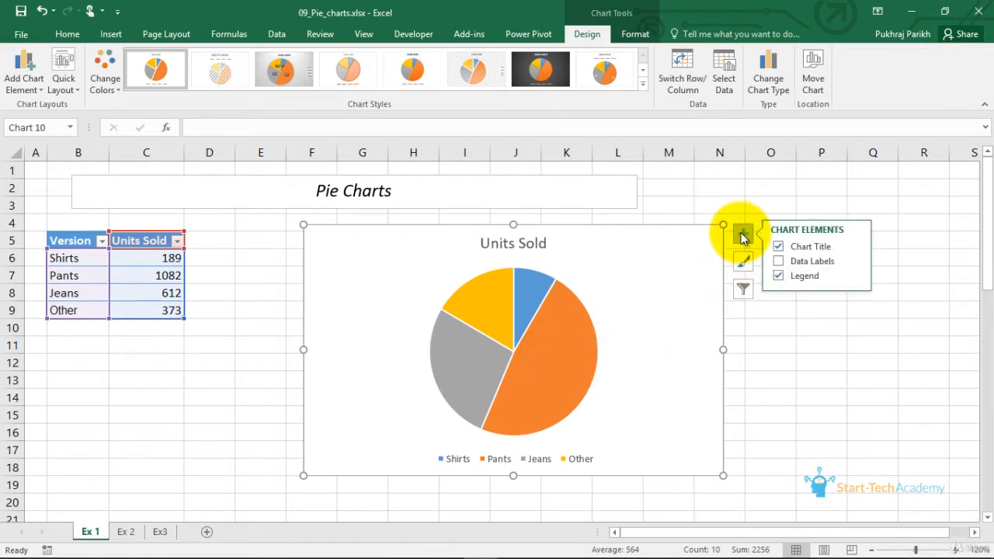
click(800, 260)
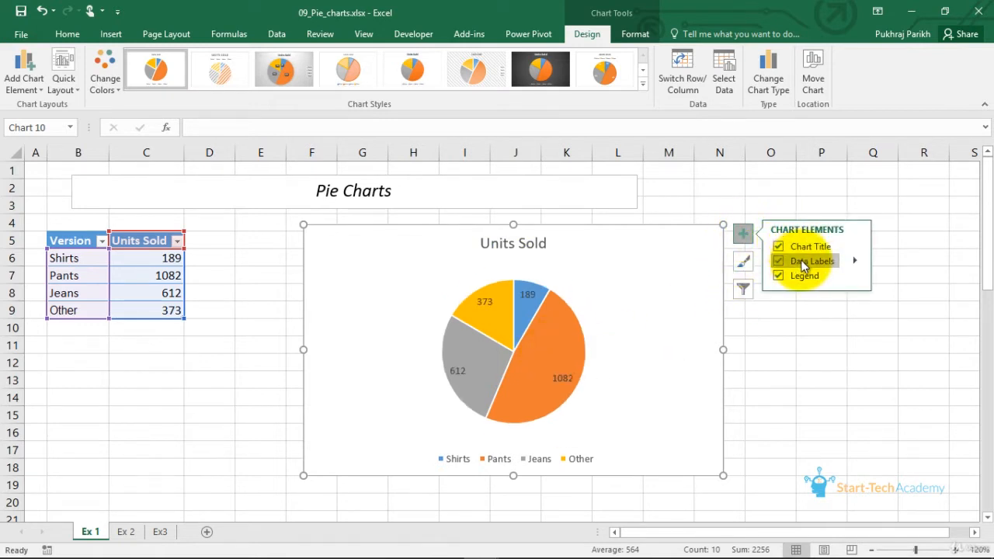
click(854, 261)
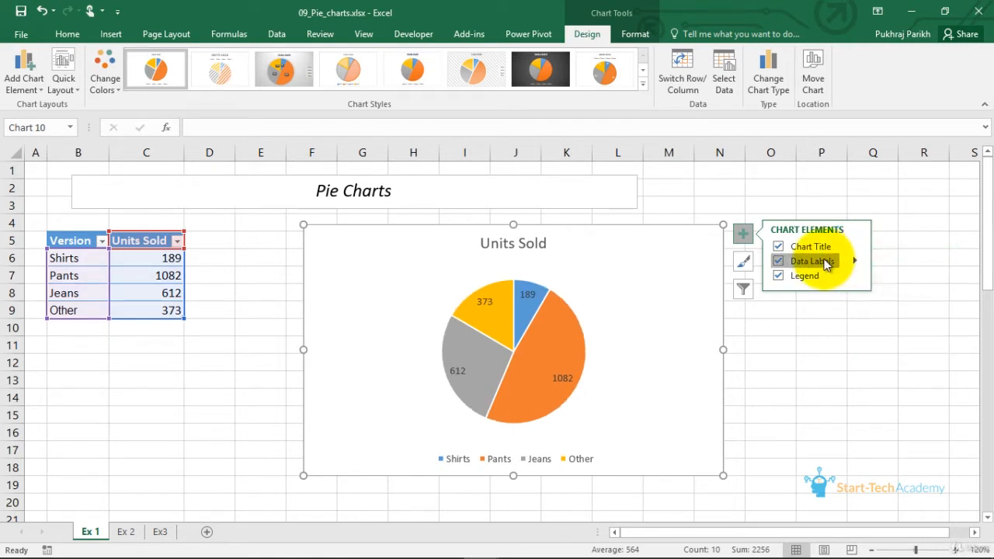
click(797, 261)
click(778, 260)
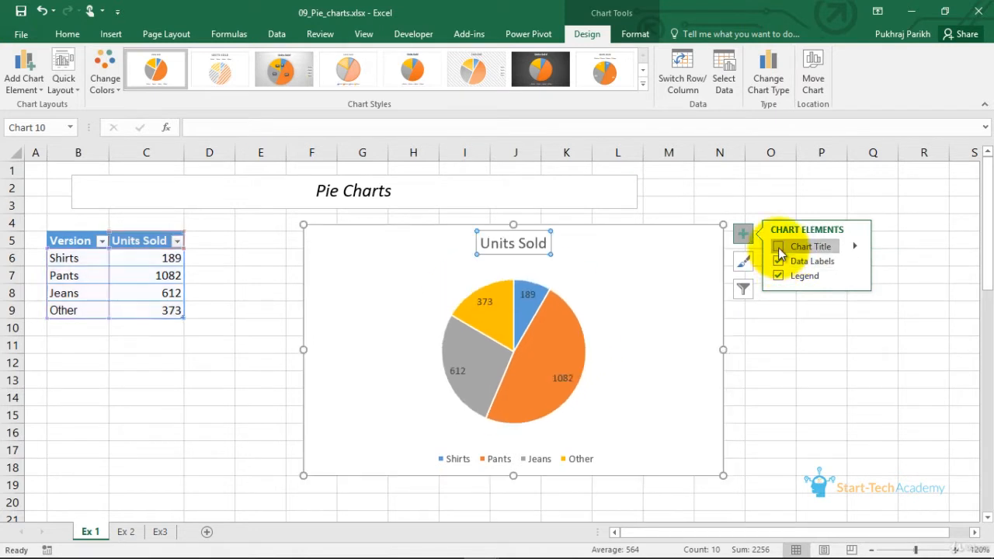
click(854, 261)
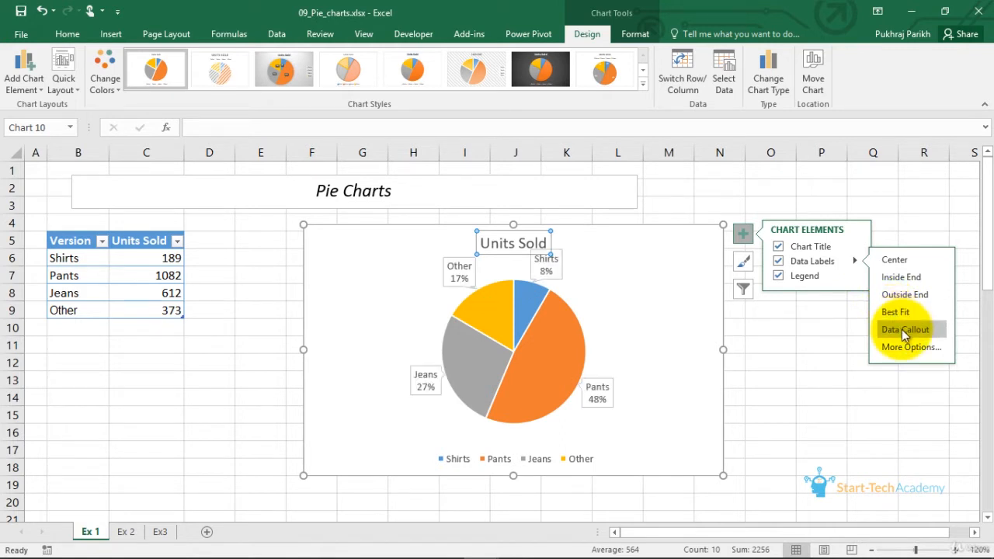
click(899, 296)
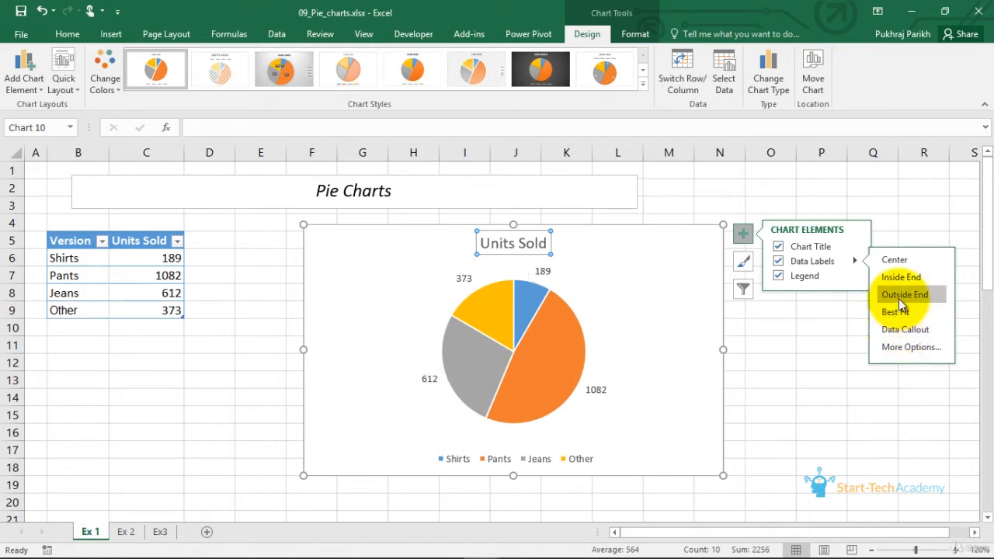
Step: Format the pie chart's data labels to contain the category name and percentage instead of the value
click(596, 390)
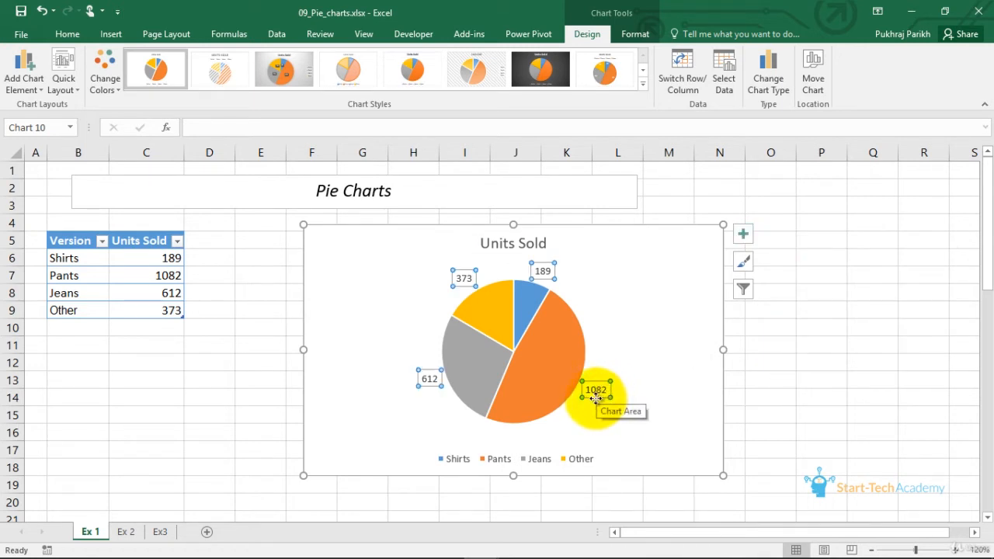
right_click(597, 401)
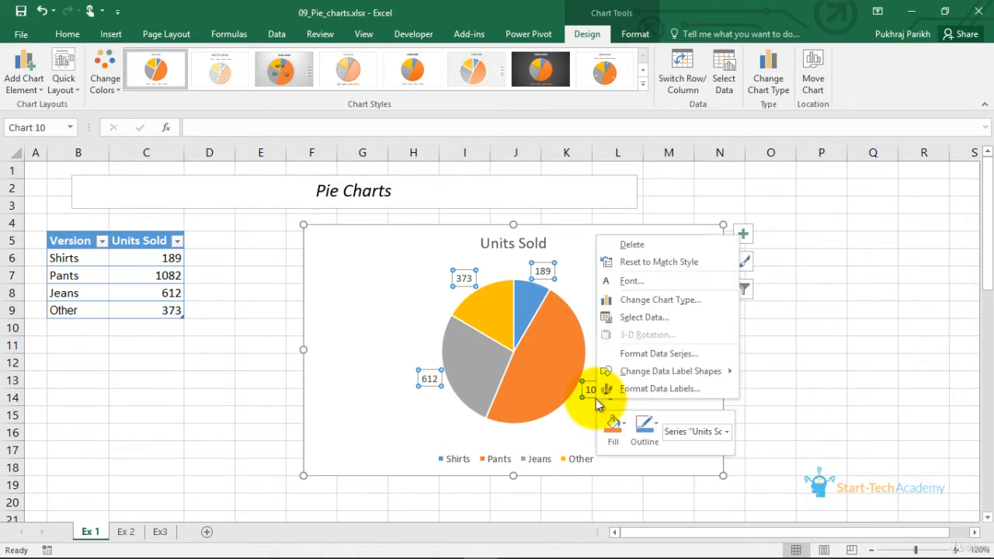
click(615, 390)
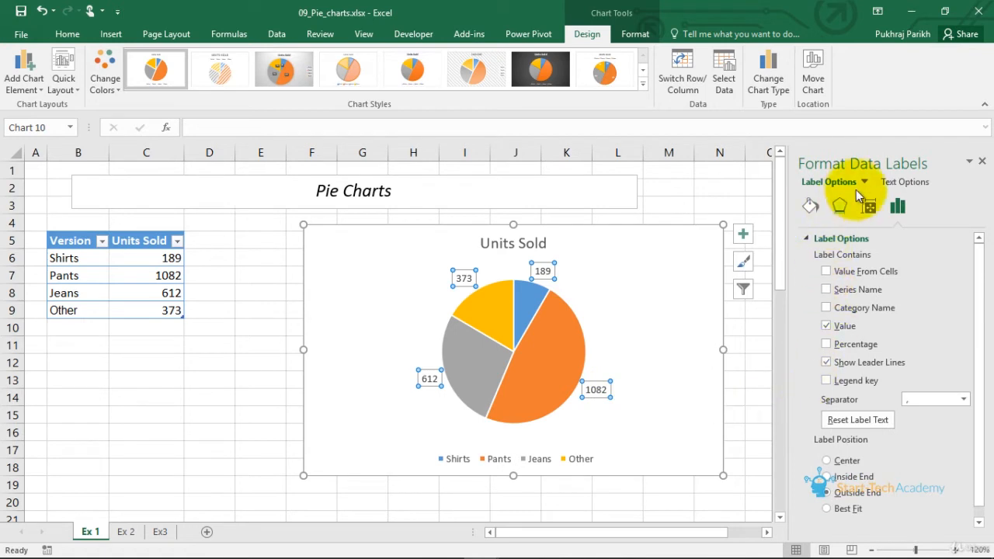
click(826, 327)
click(827, 340)
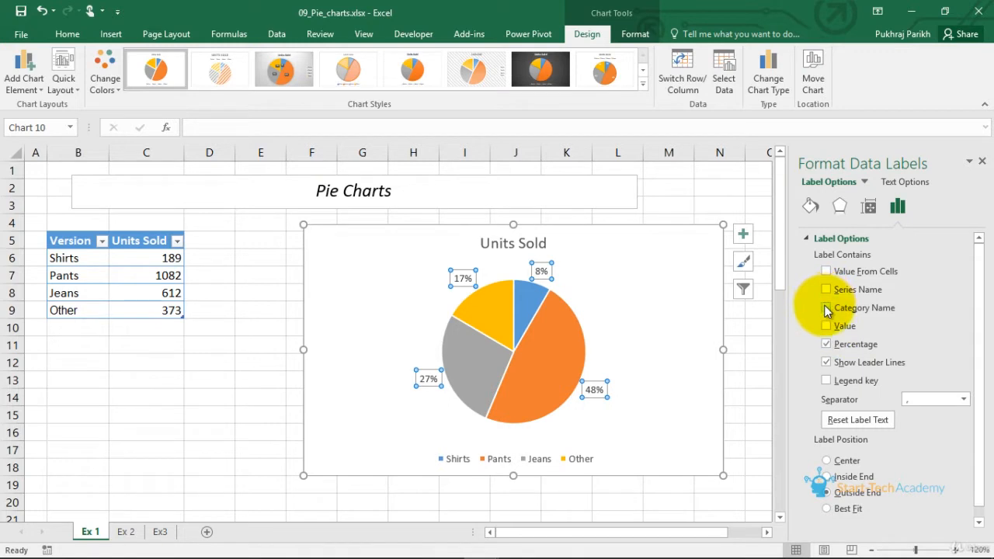
click(826, 308)
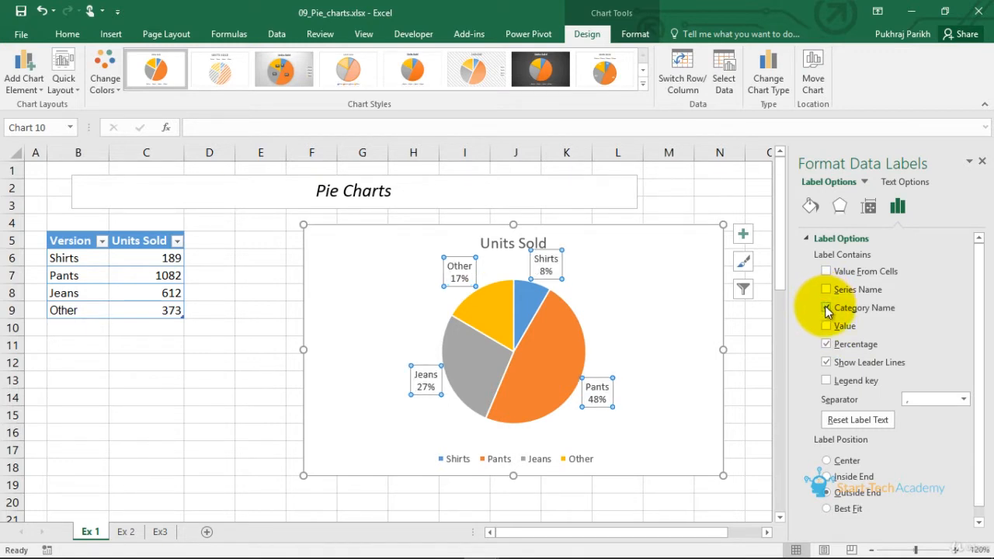
click(826, 326)
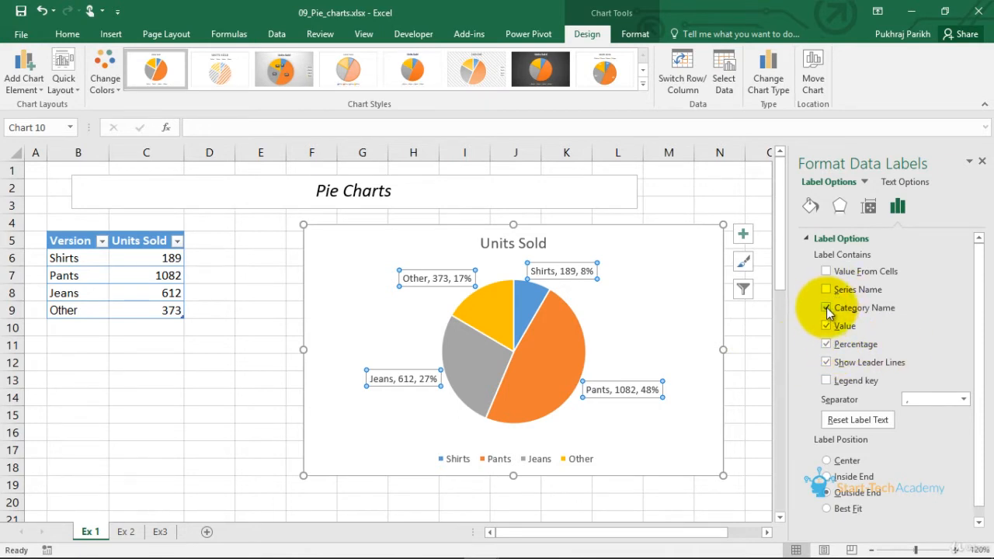
click(826, 326)
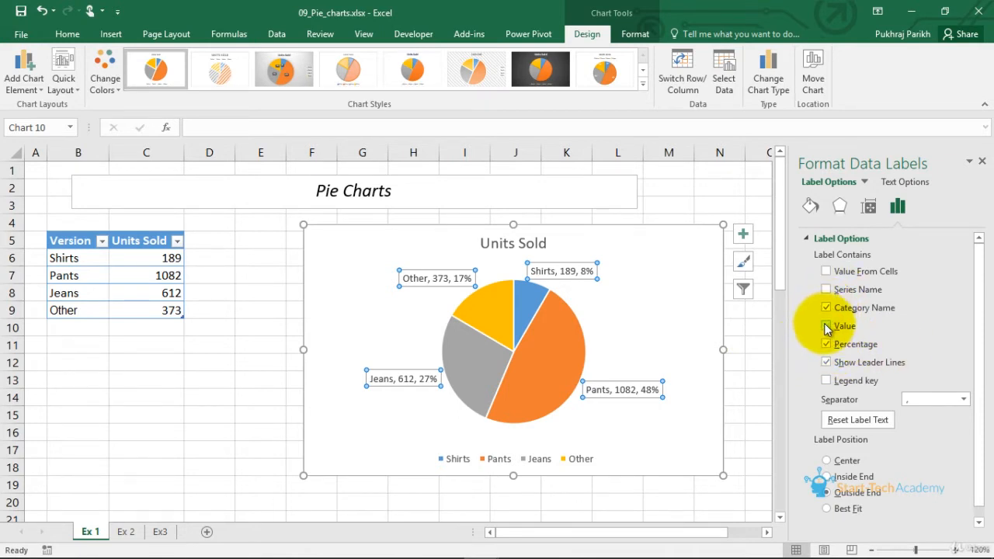
Step: Pull only the Shirts slice out of the pie to a point explosion of about 29%
click(513, 308)
click(525, 301)
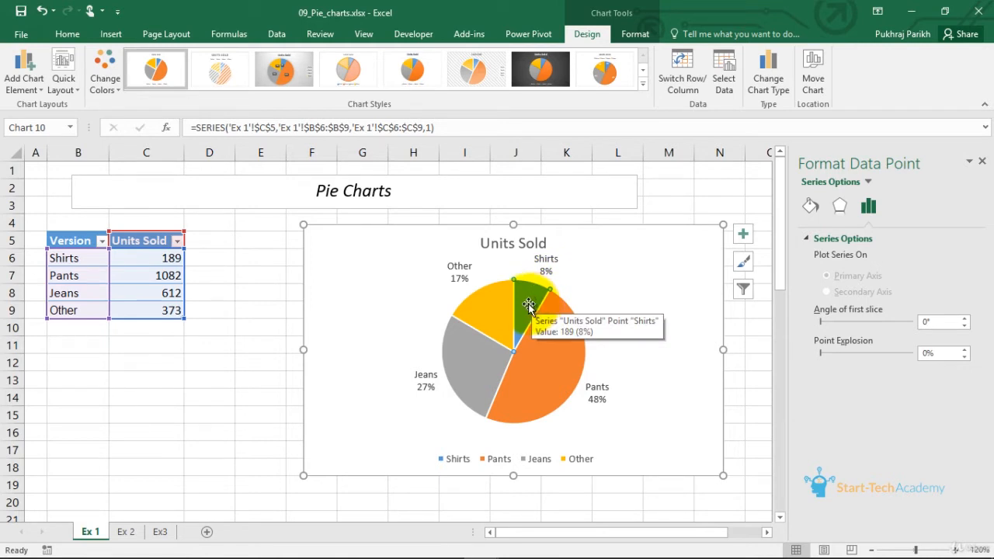
drag(526, 305, 536, 279)
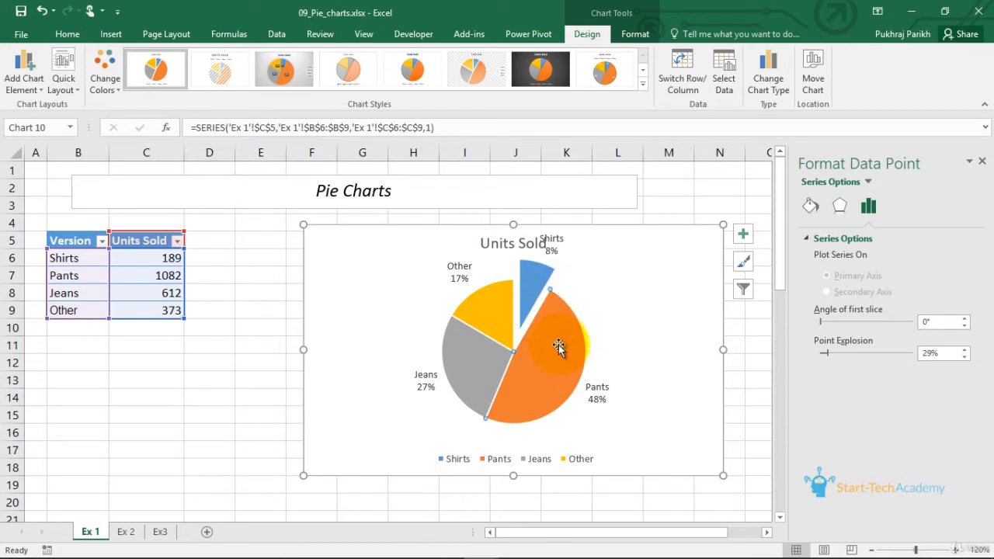
Step: Enlarge the chart slightly by raising its upper edge to about the start of row 4, and select the Shirts slice alone
click(579, 296)
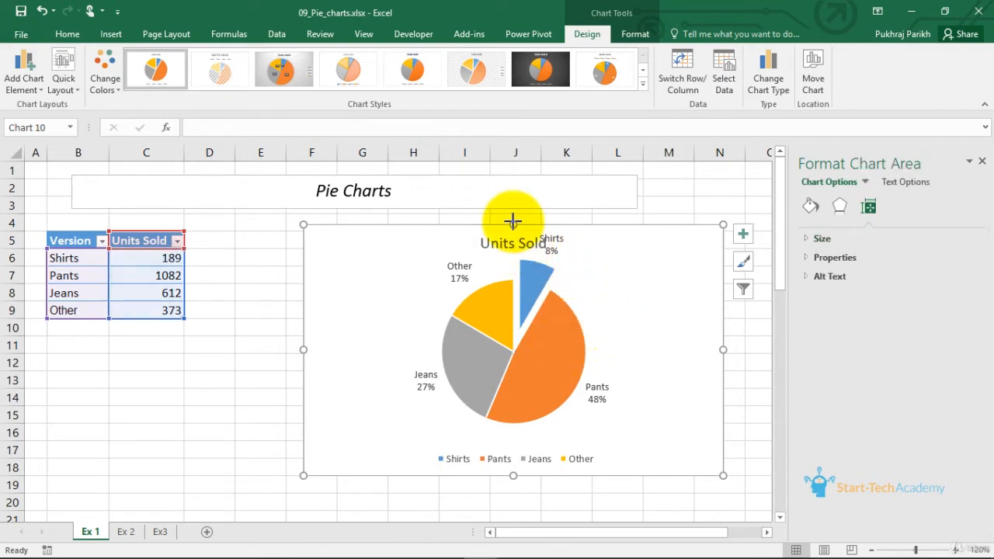
drag(513, 225, 513, 216)
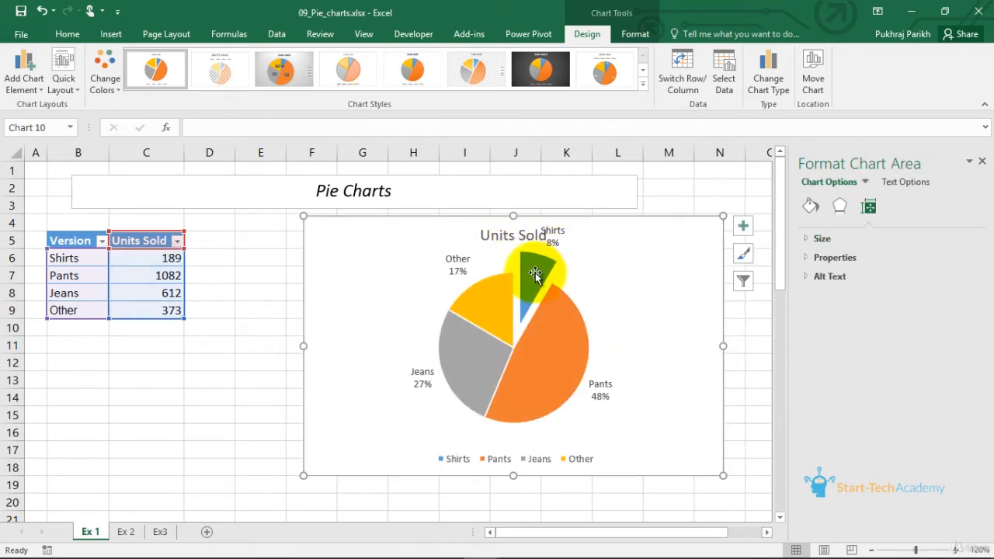
mouse_move(535, 269)
click(564, 333)
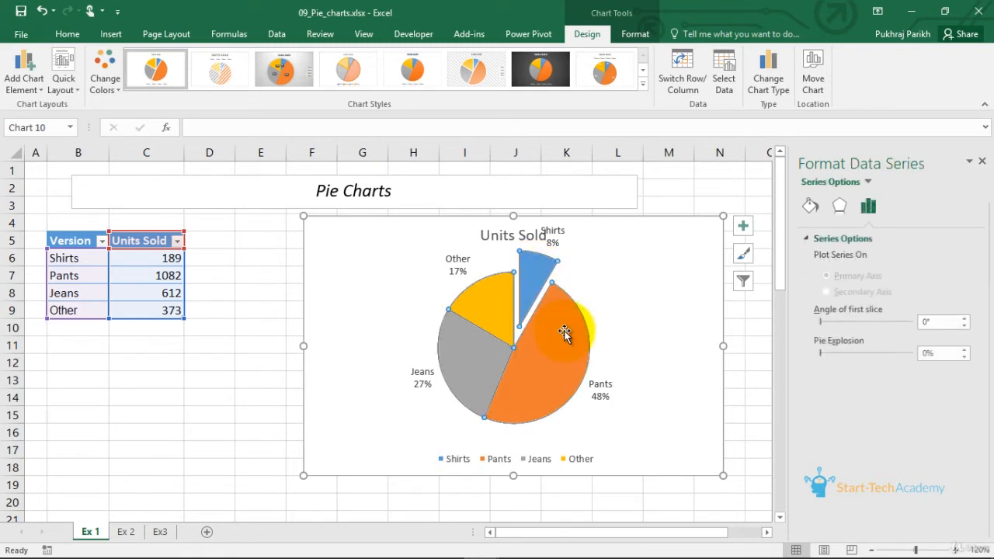
click(529, 288)
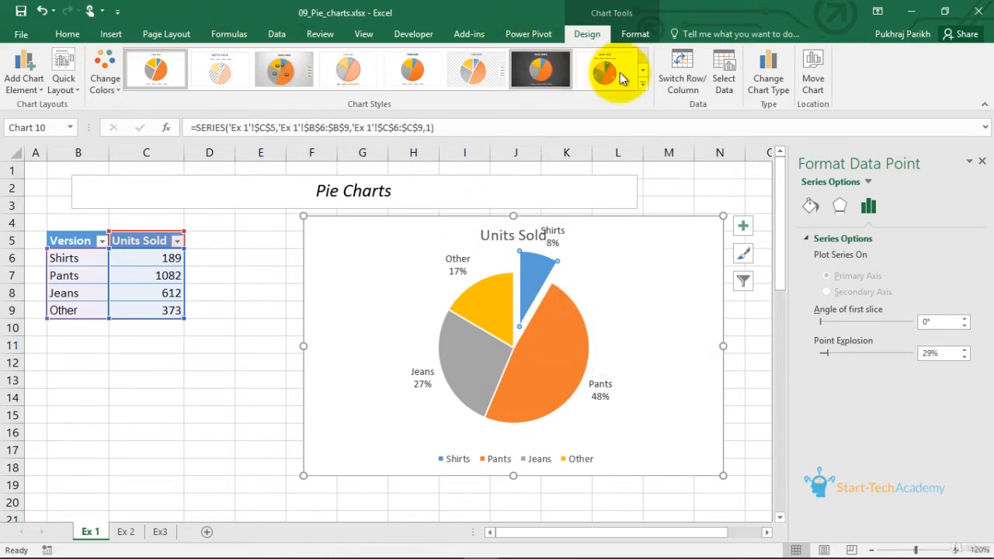
Step: Change the Units Sold chart on sheet Ex 1 to the 3-D Pie type
click(765, 81)
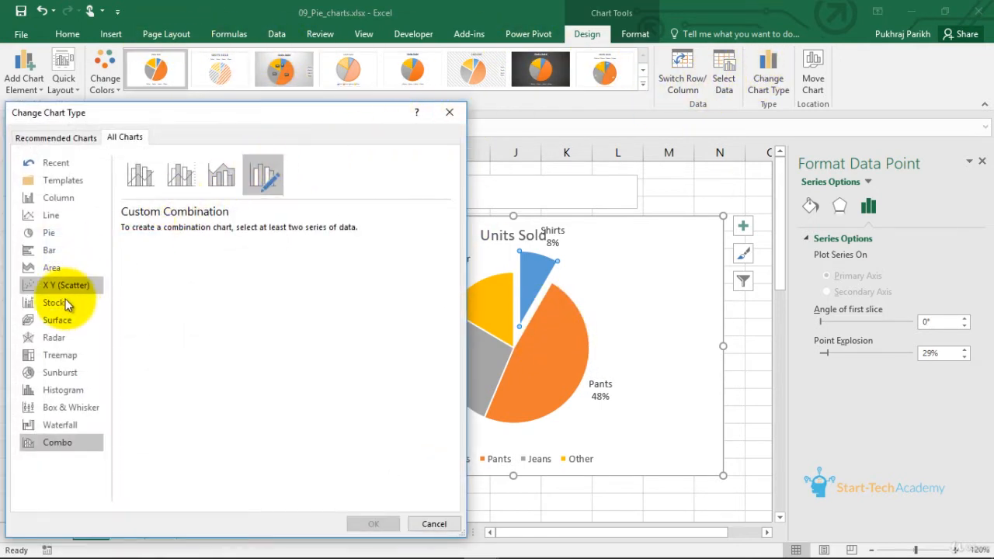
click(50, 233)
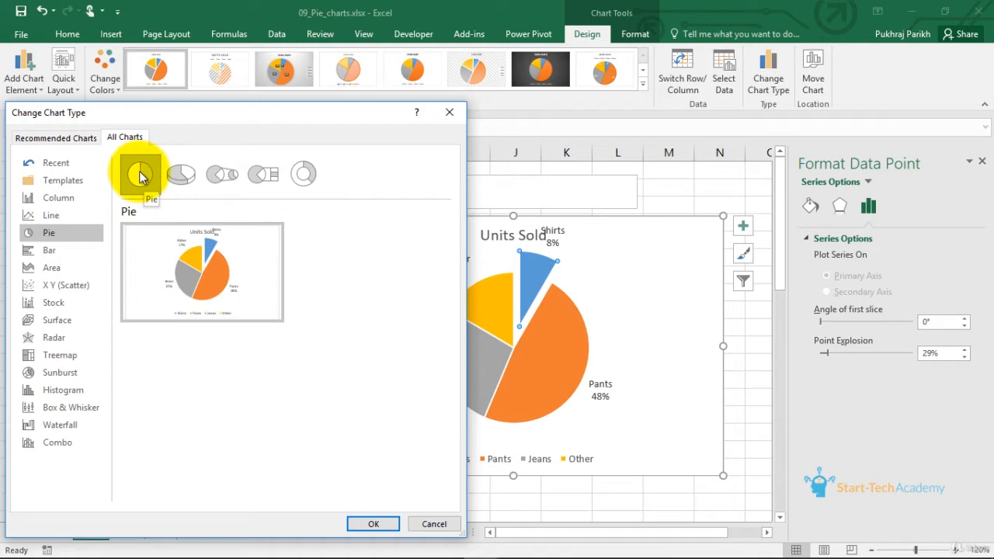
click(180, 175)
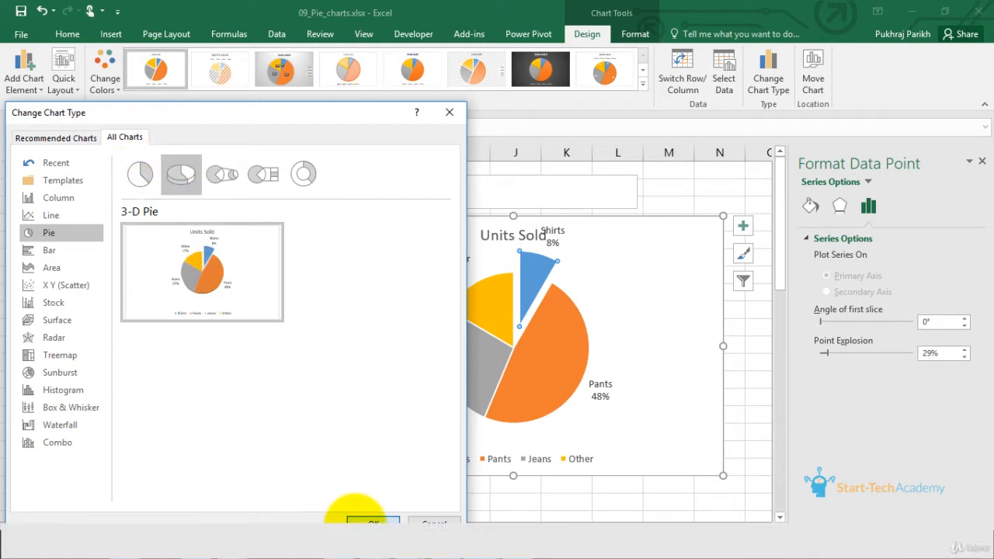
click(372, 522)
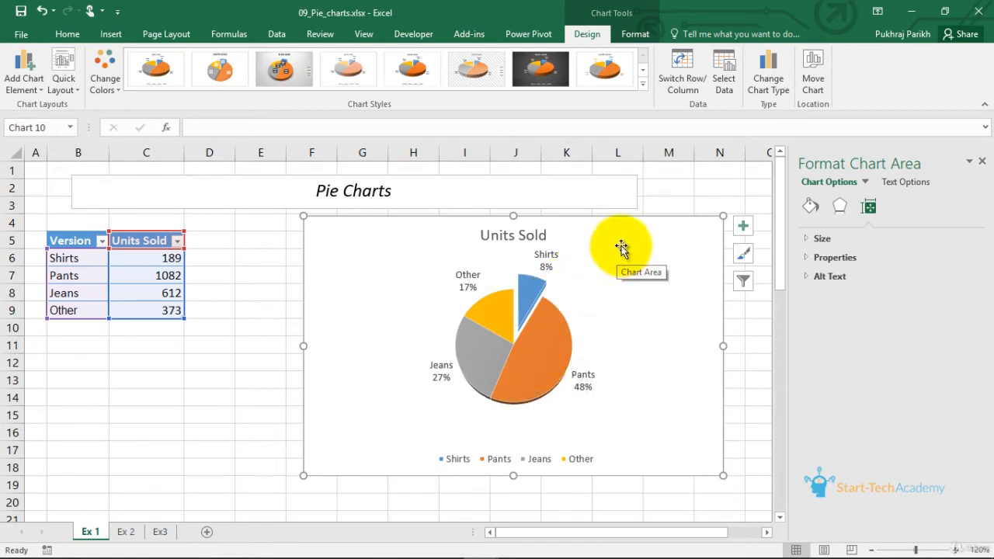
click(771, 84)
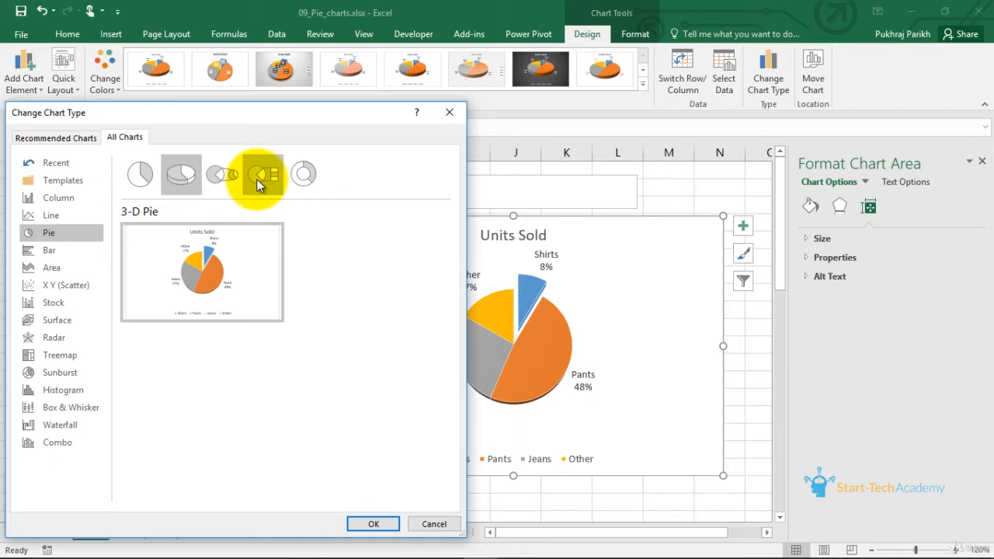
click(434, 523)
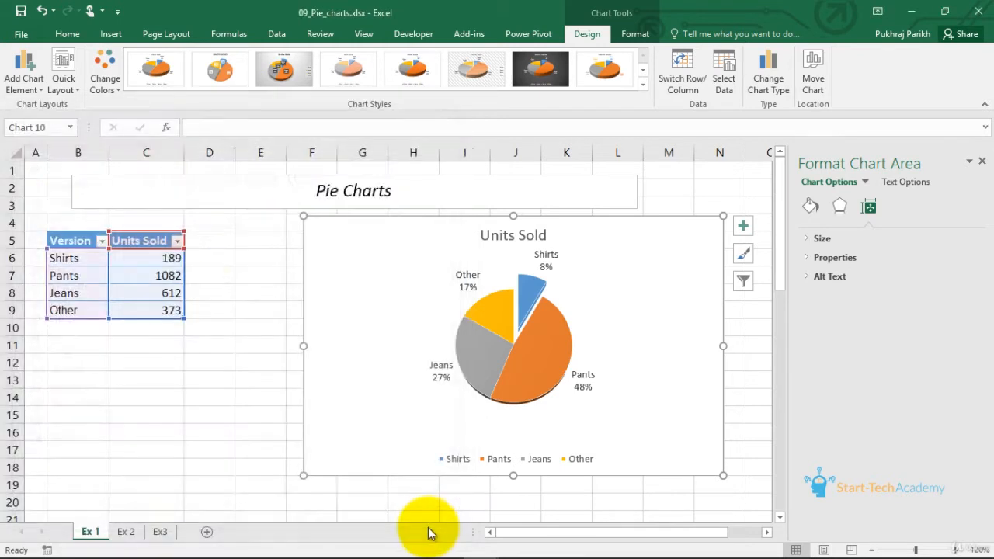
Step: Delete the existing Units Sold pie-of-pie chart from sheet Ex 2
click(127, 533)
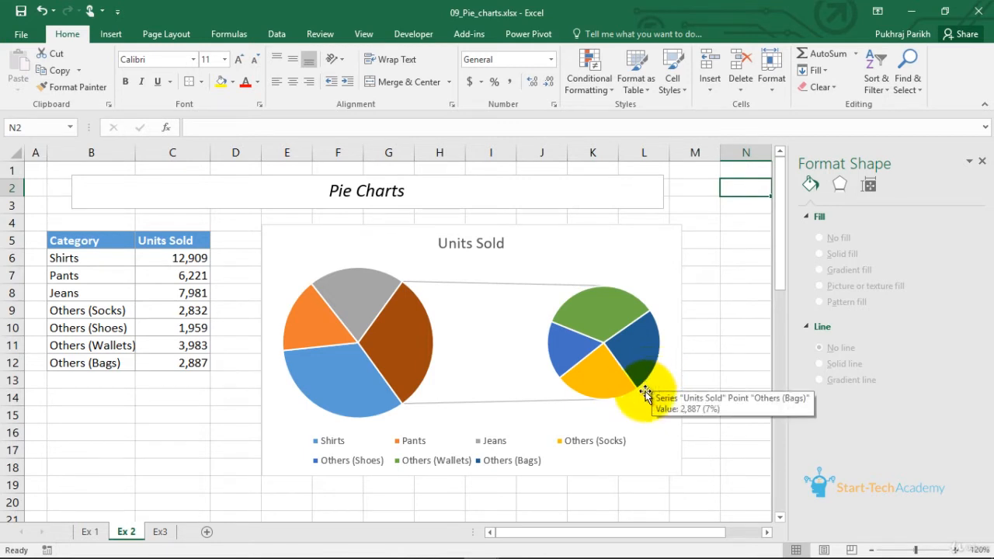
click(666, 297)
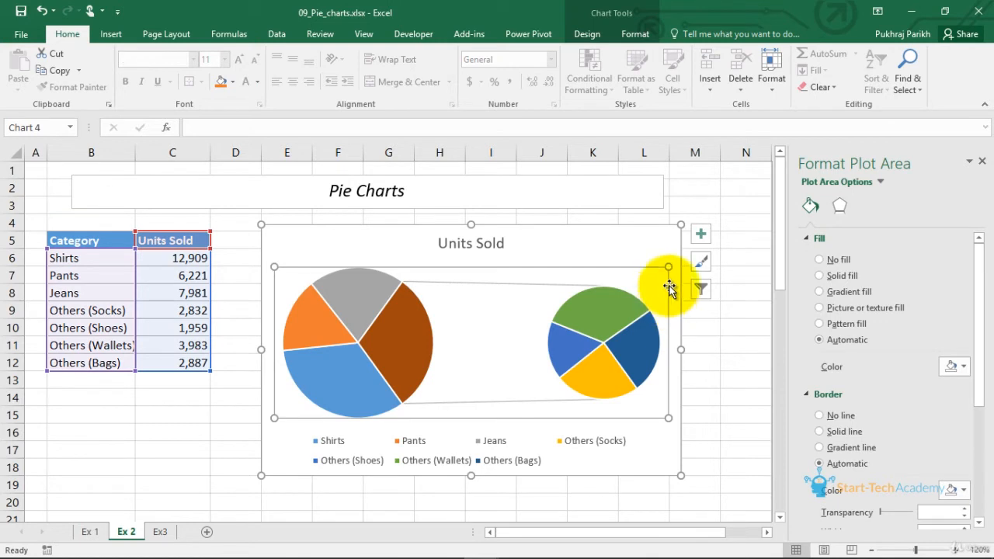
click(662, 246)
key(Delete)
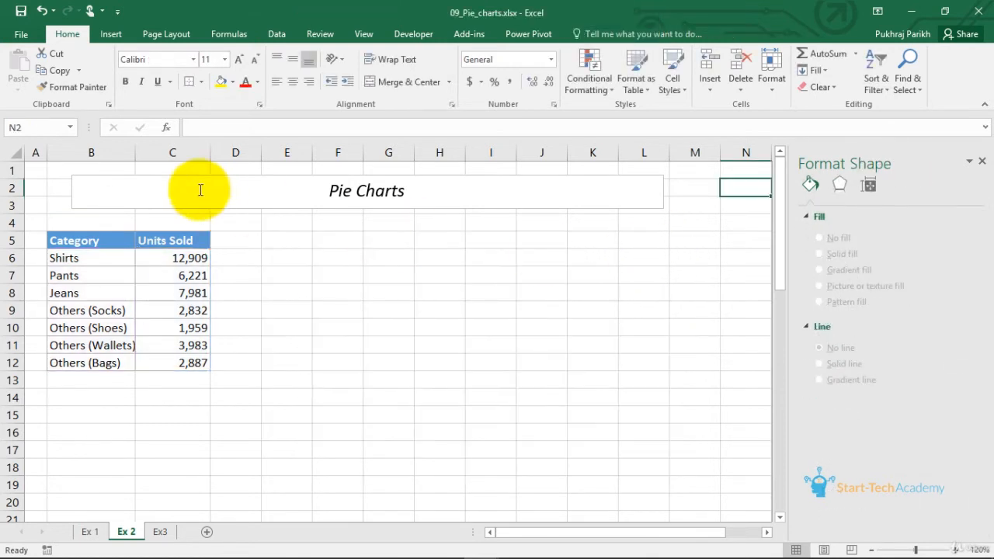
Step: Insert a Pie of Pie chart from the Category and Units Sold table in B5:C12
drag(62, 248, 152, 363)
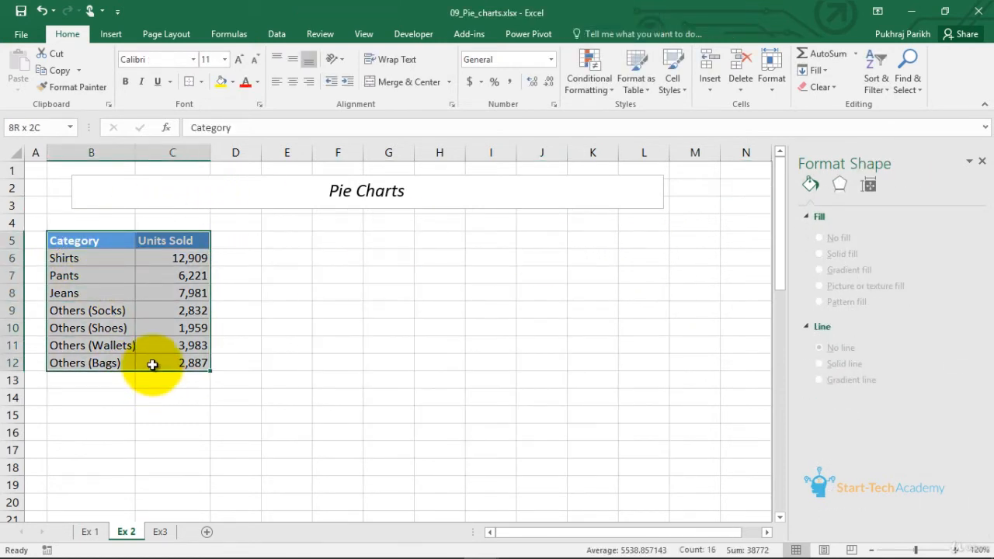
click(112, 34)
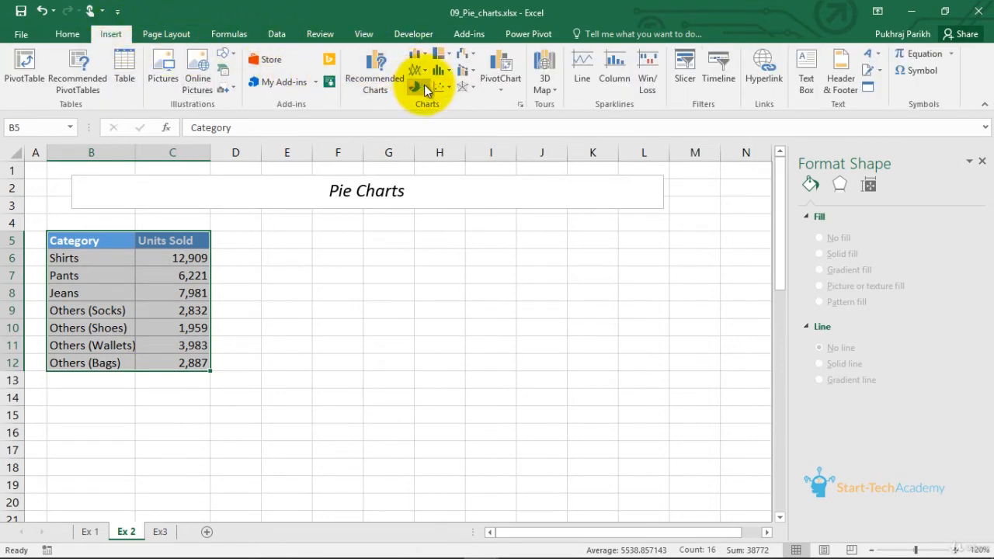
click(392, 80)
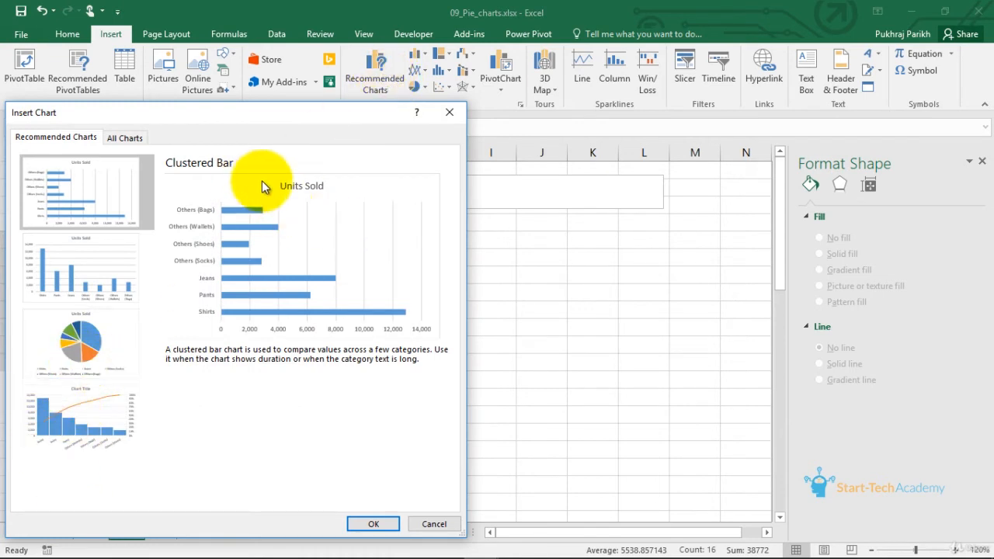
click(128, 139)
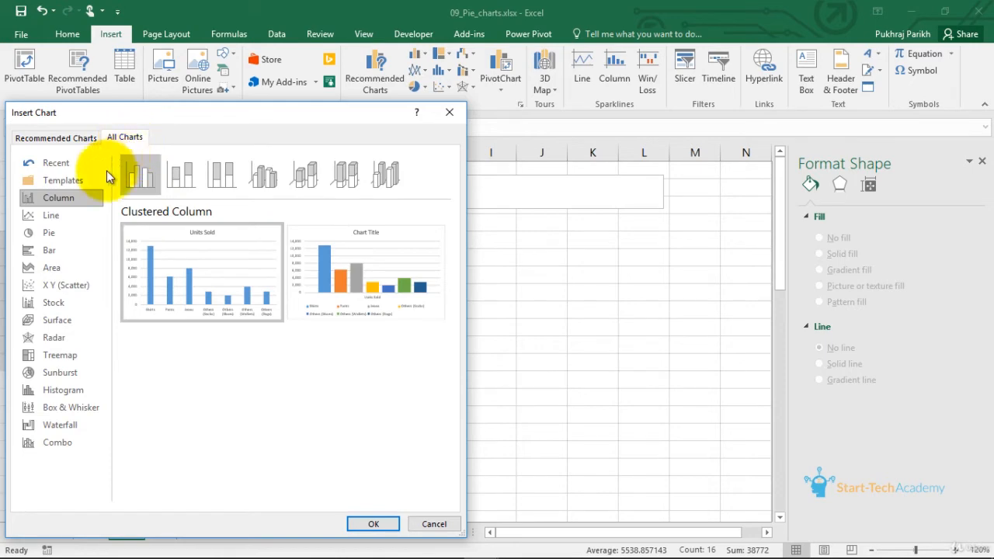
click(51, 233)
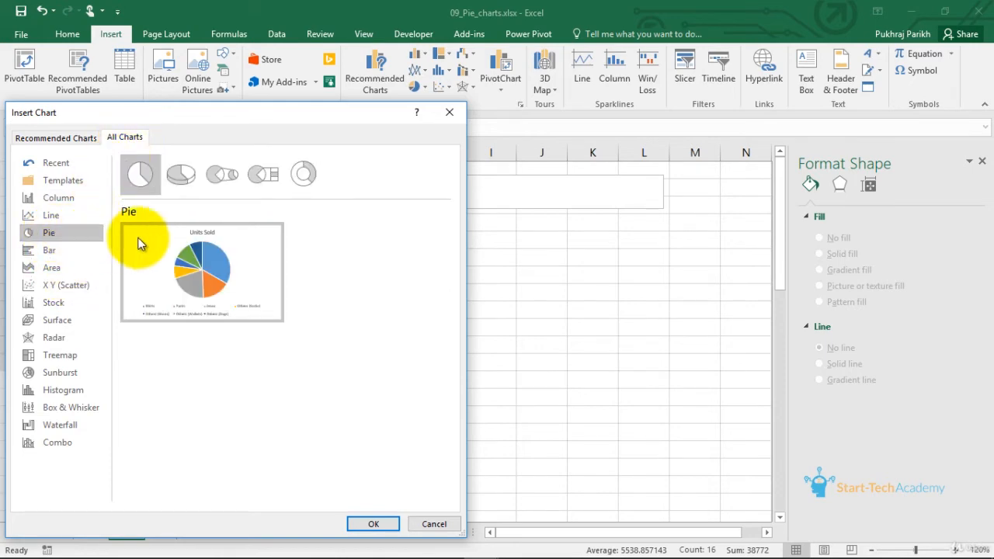
click(222, 177)
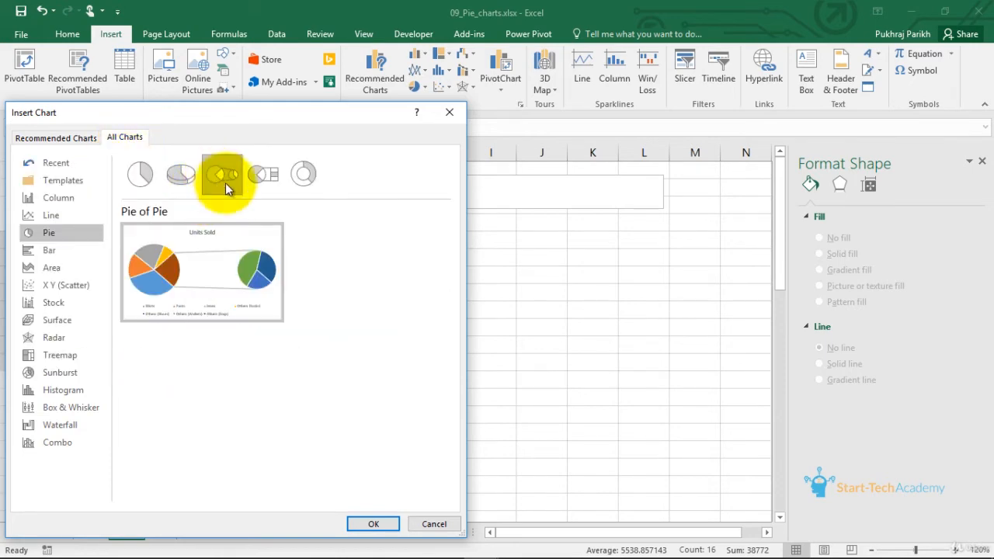
click(373, 524)
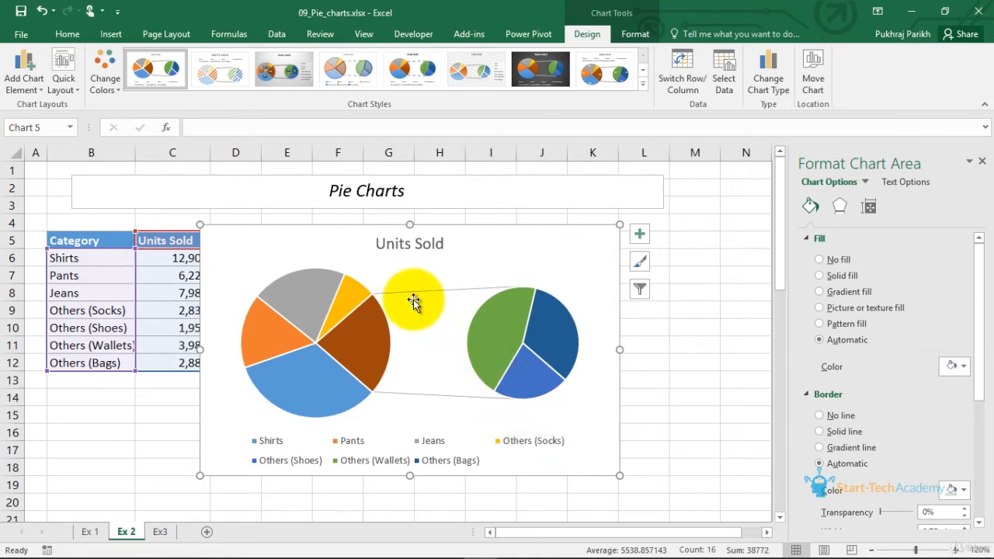
Step: Format the pie series to split by Position with 4 values in the second plot
click(362, 330)
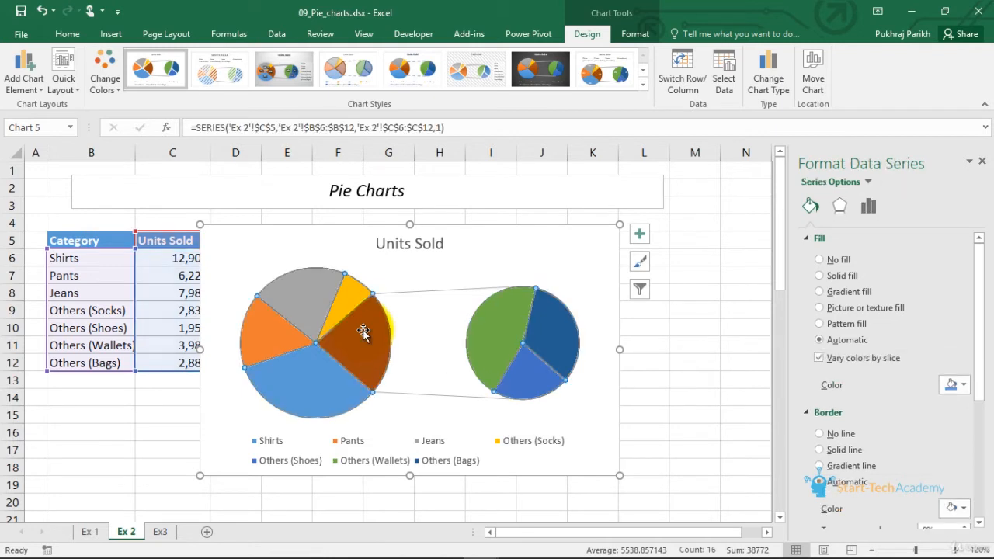
right_click(364, 332)
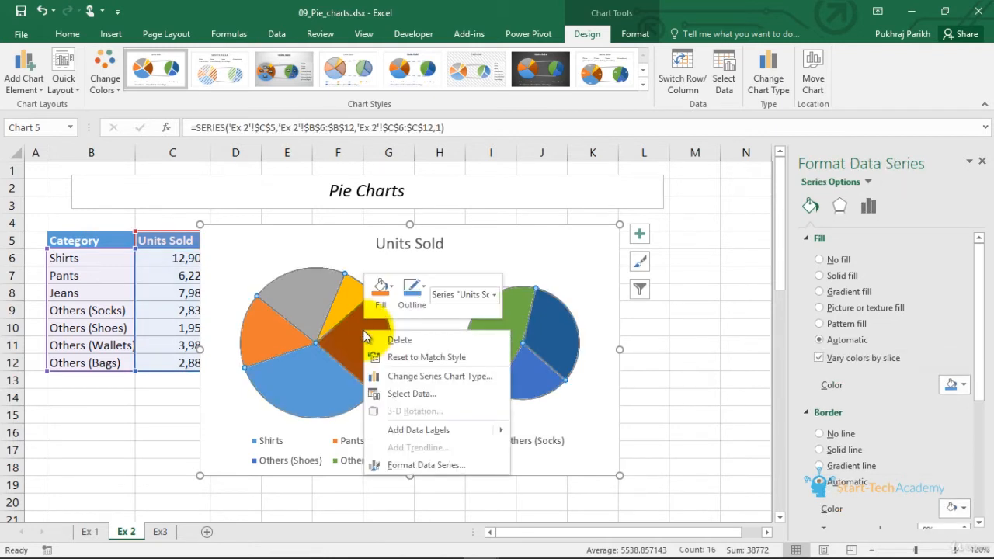
click(423, 465)
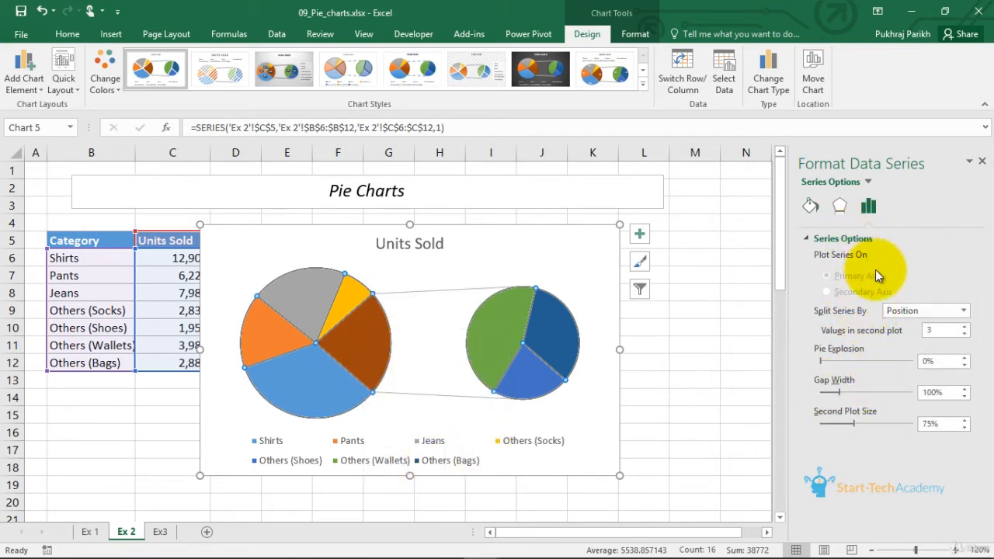
click(963, 310)
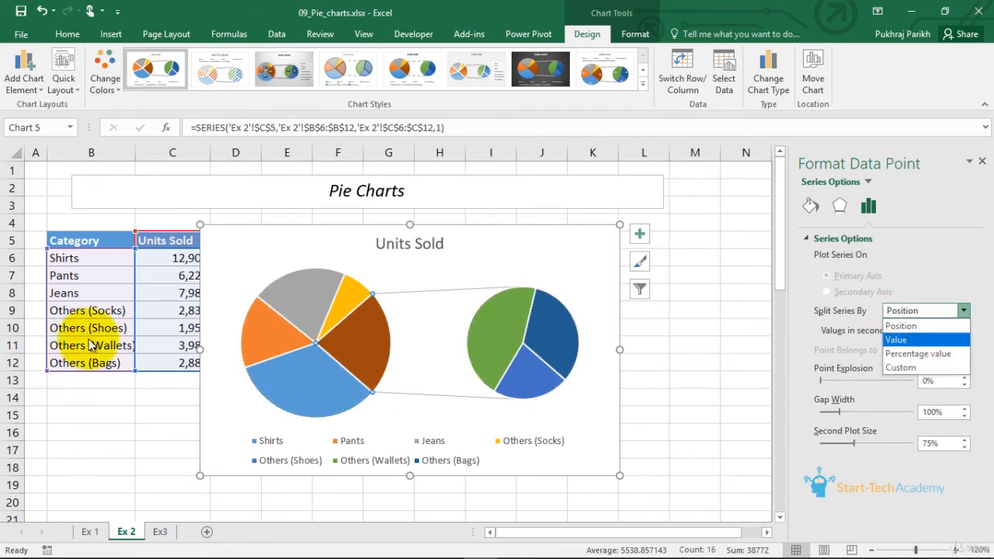
click(903, 326)
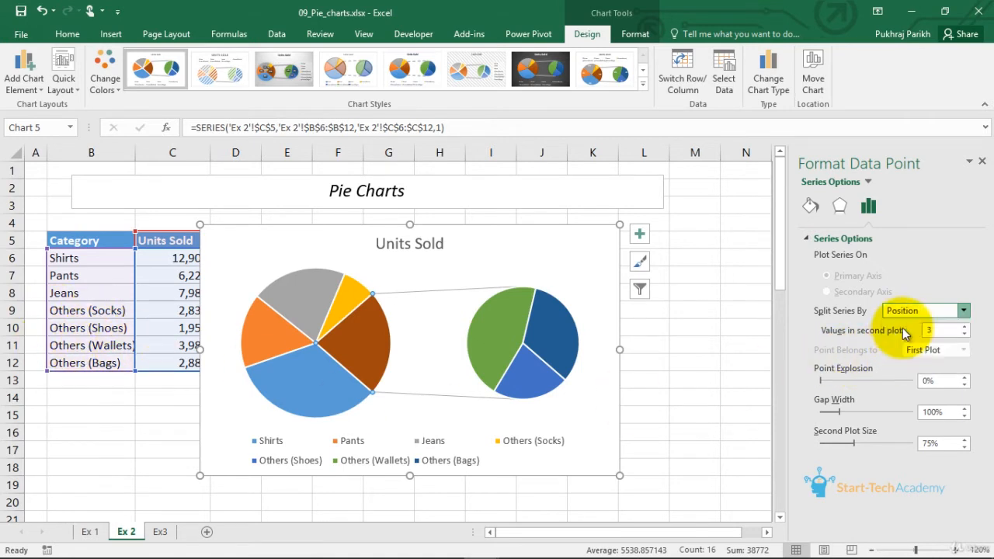
click(965, 327)
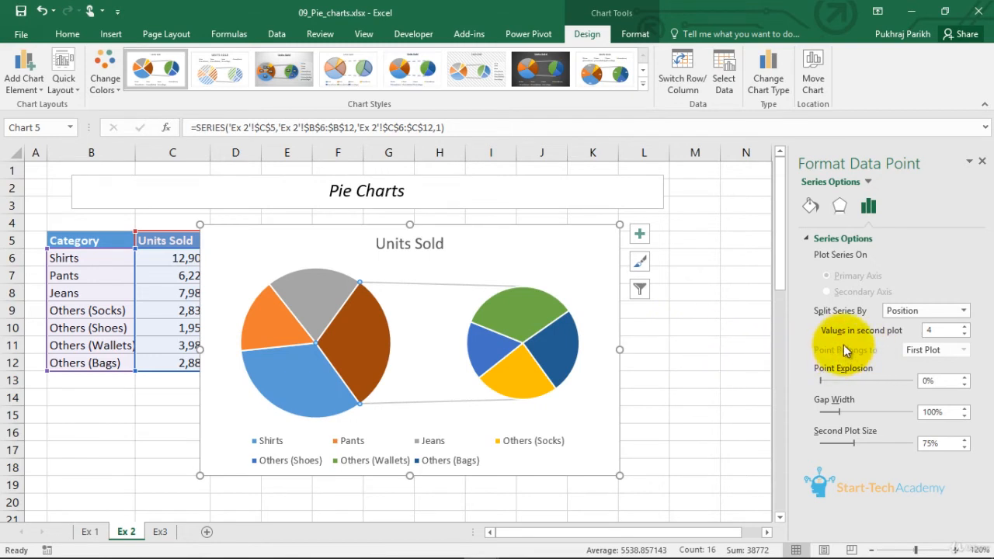
Step: Split the series by Value, sending values less than 4000 to the second plot
click(963, 311)
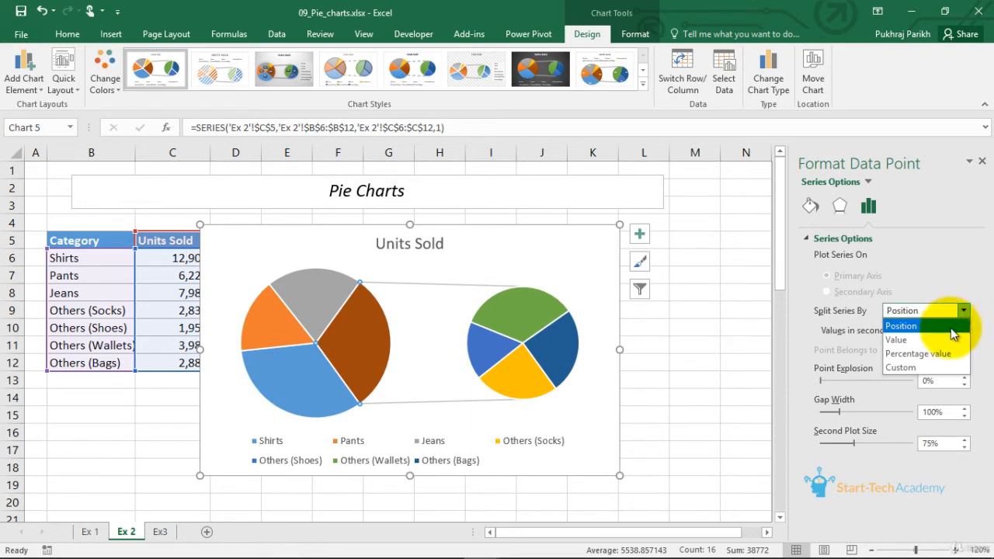
click(954, 340)
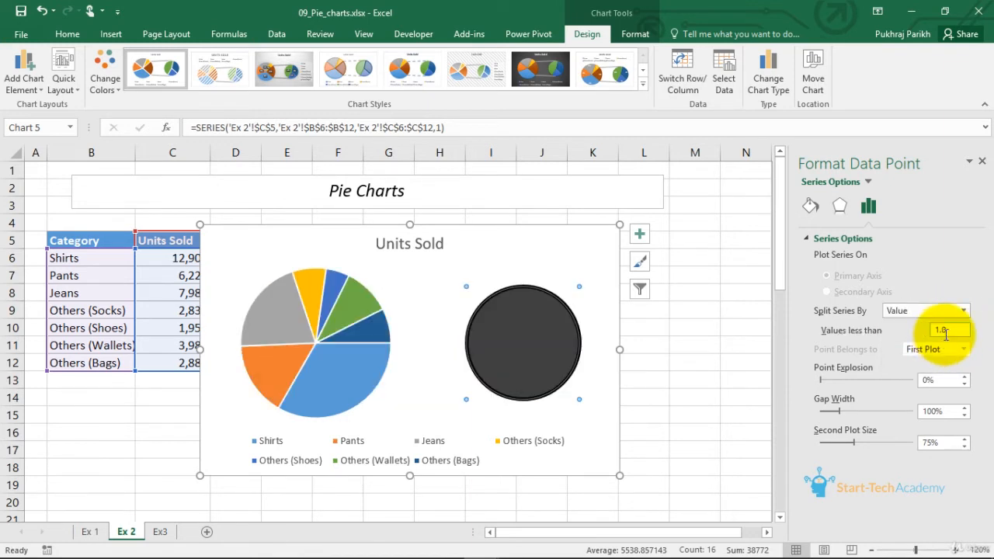
double_click(949, 329)
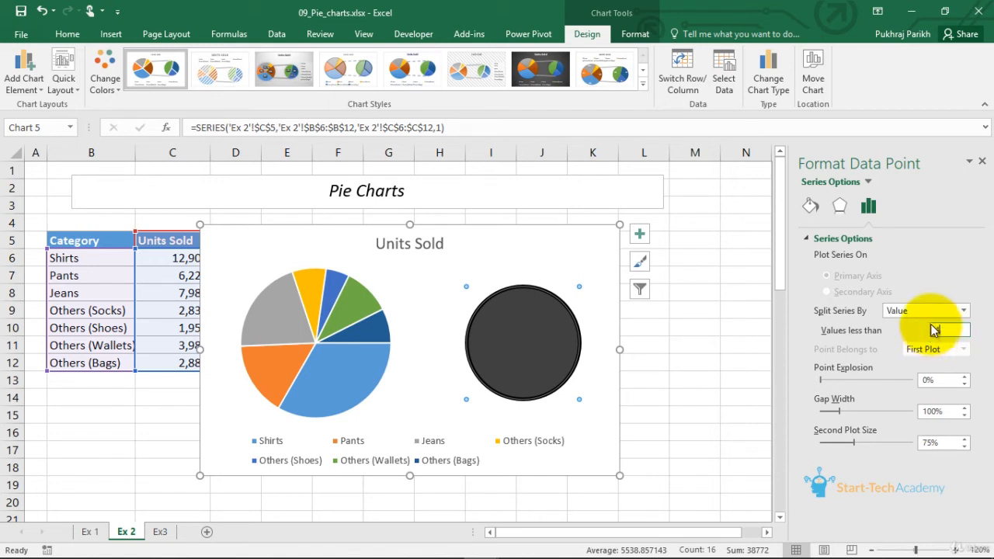
text(4000)
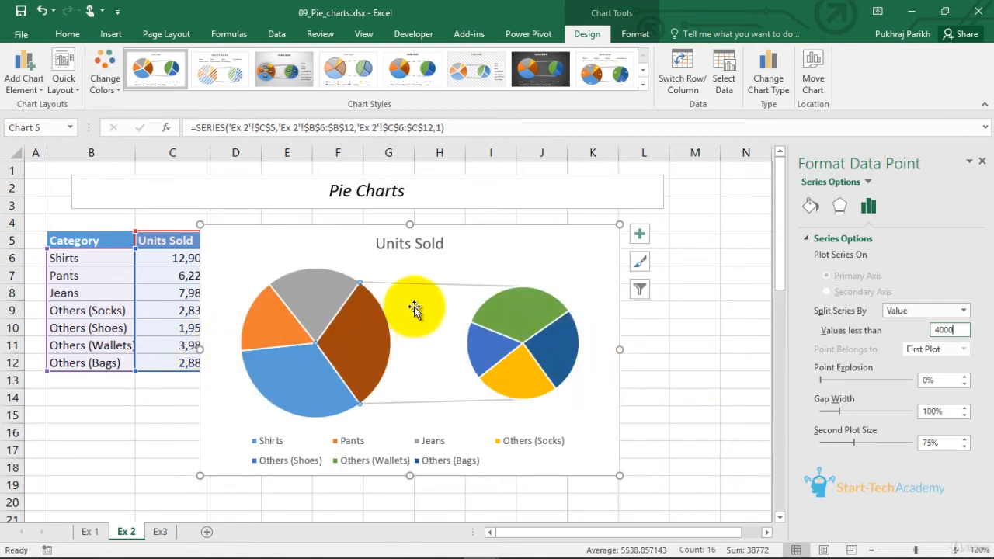
Step: Split the series by Percentage value, sending values less than 20% to the second plot
click(963, 311)
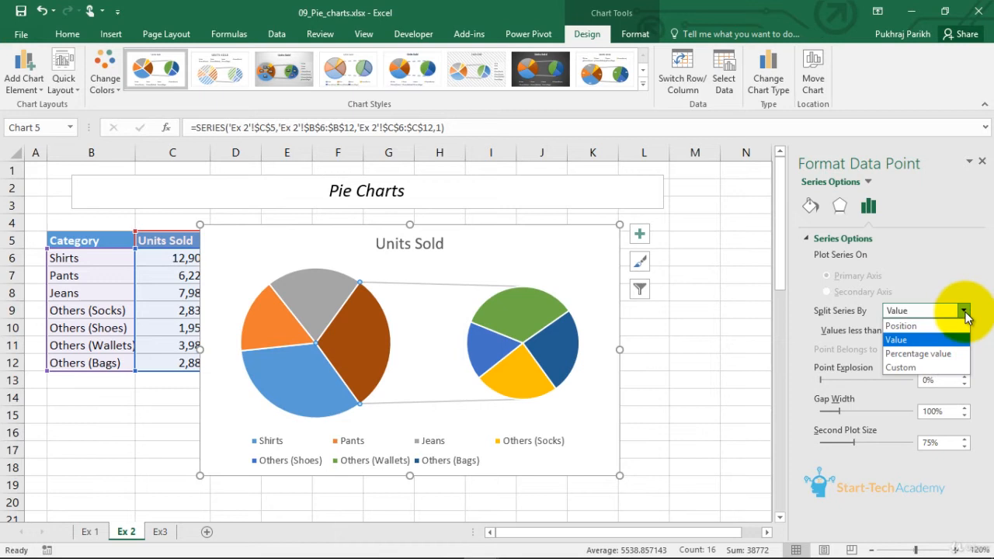
click(940, 353)
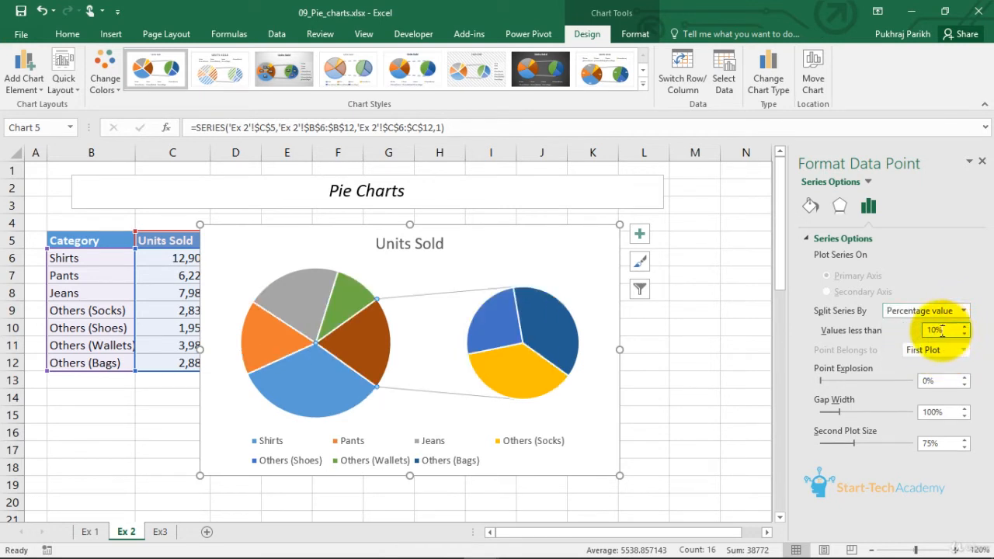
drag(942, 330, 924, 332)
text(20)
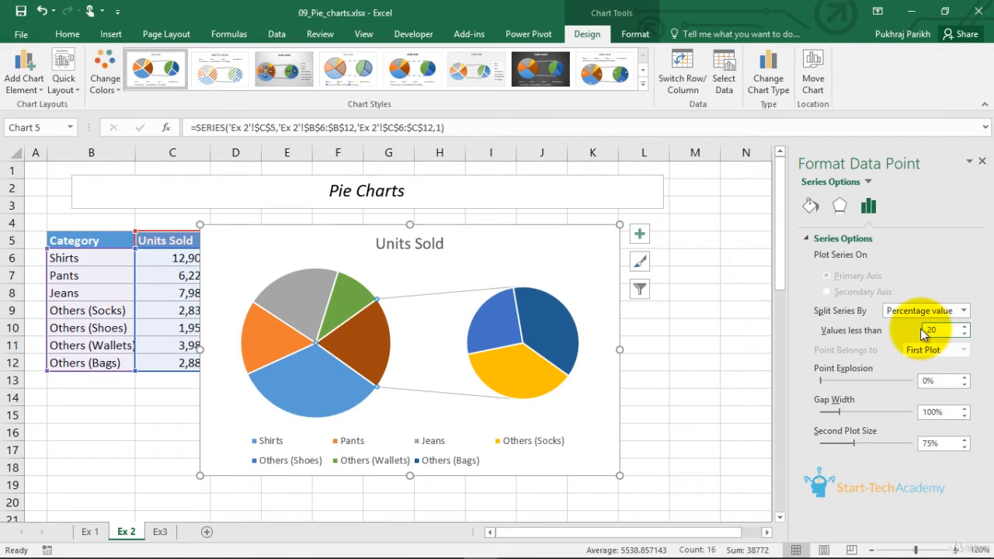
key(Return)
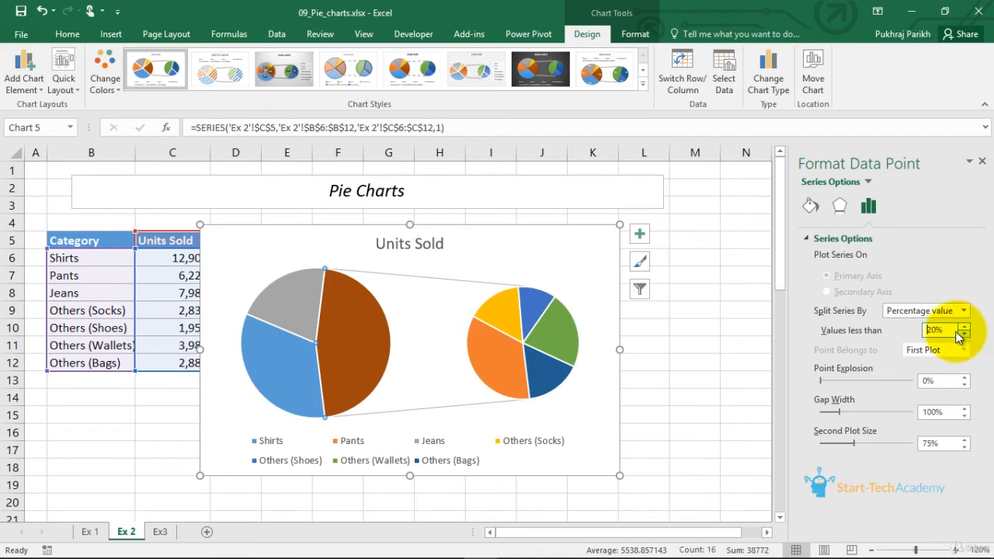
Step: Set the second plot's percentage threshold to values less than 15%
drag(936, 331, 893, 325)
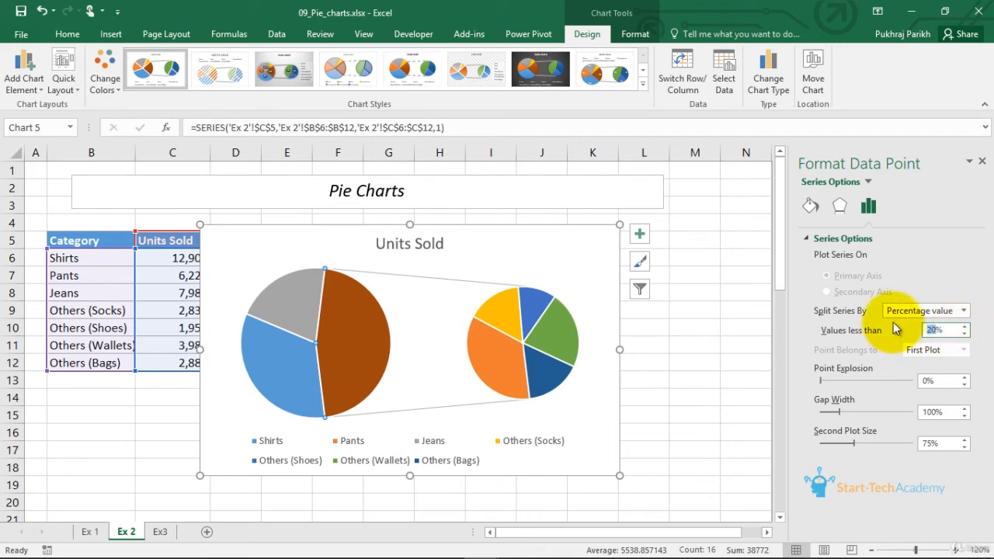
text(15)
key(Return)
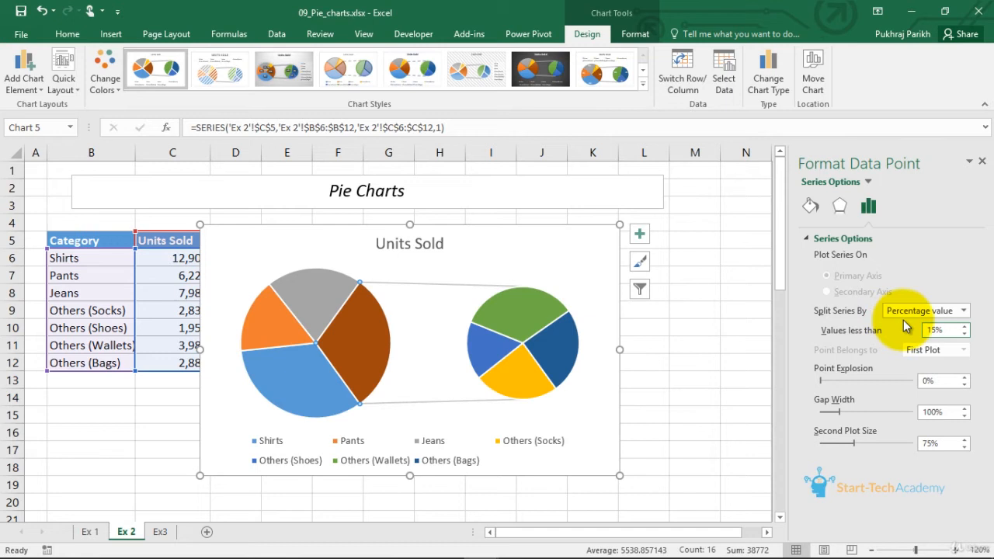
Step: Switch the series split to Custom and assign the Jeans slice to the Second Plot
click(959, 311)
click(920, 364)
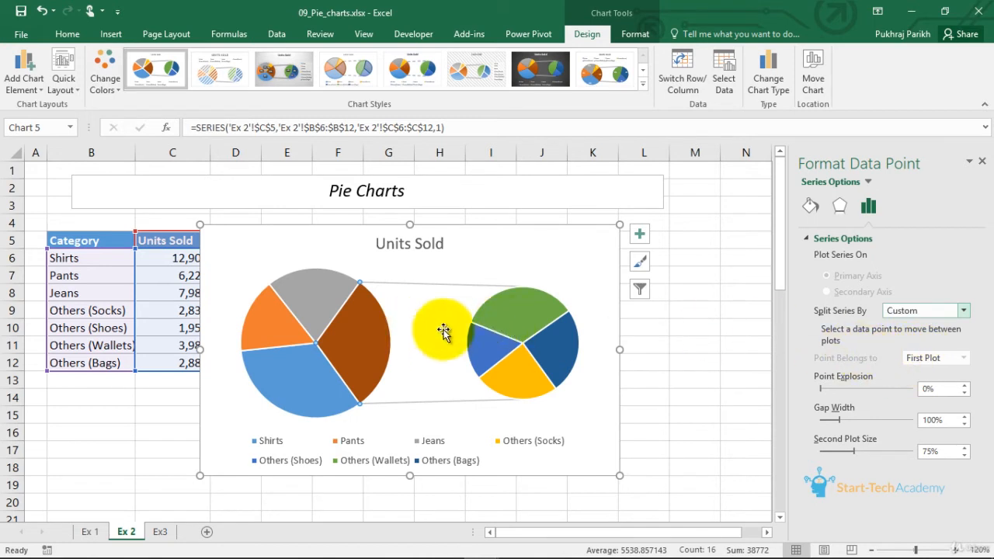
click(309, 297)
click(963, 358)
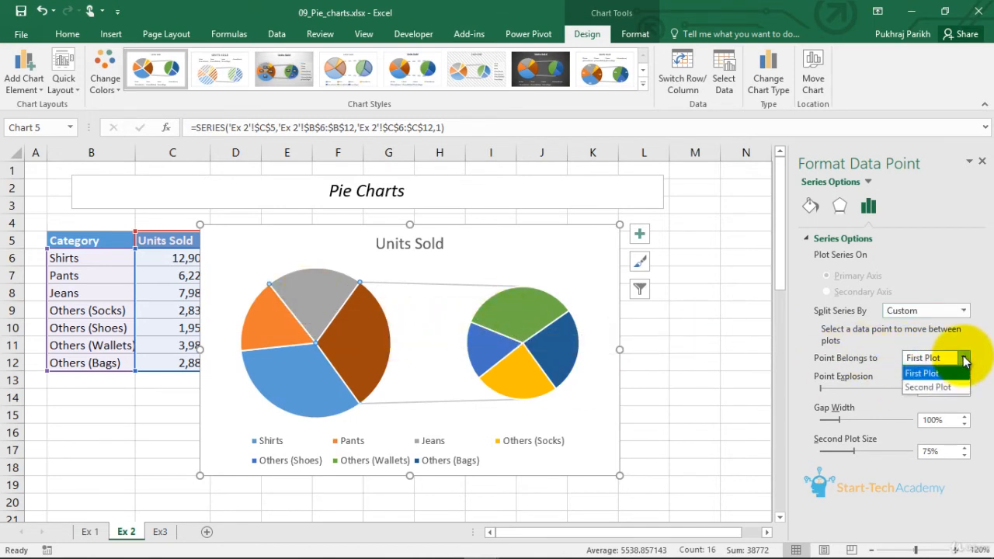
click(930, 388)
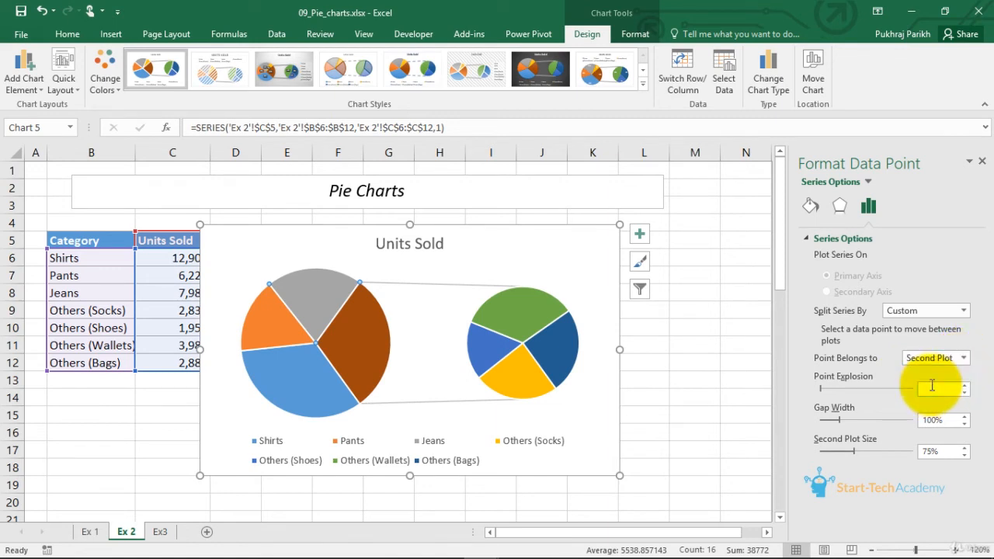
Step: Assign the Jeans slice to the First Plot and check which plot the Others (Wallets) slice belongs to
click(963, 360)
click(928, 373)
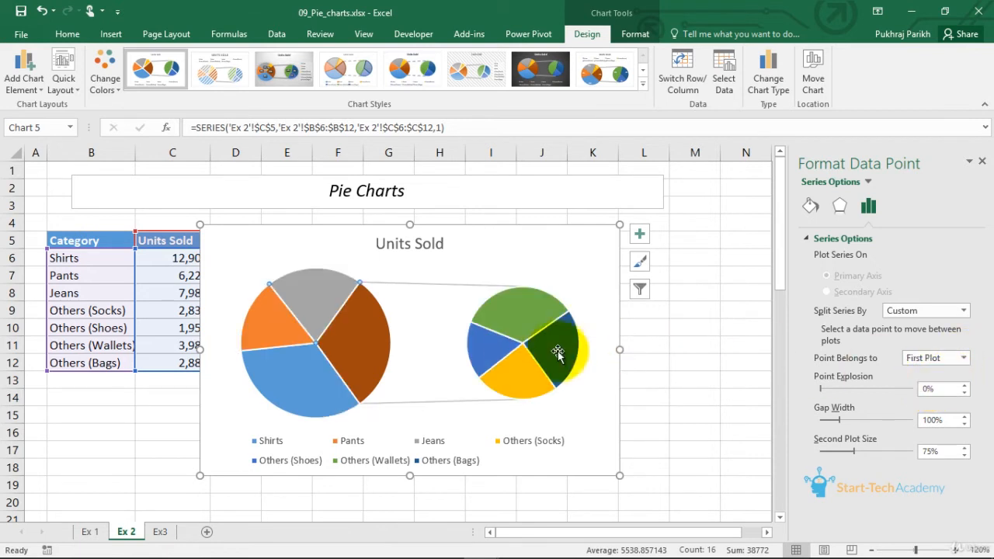
mouse_move(518, 345)
drag(518, 345, 502, 327)
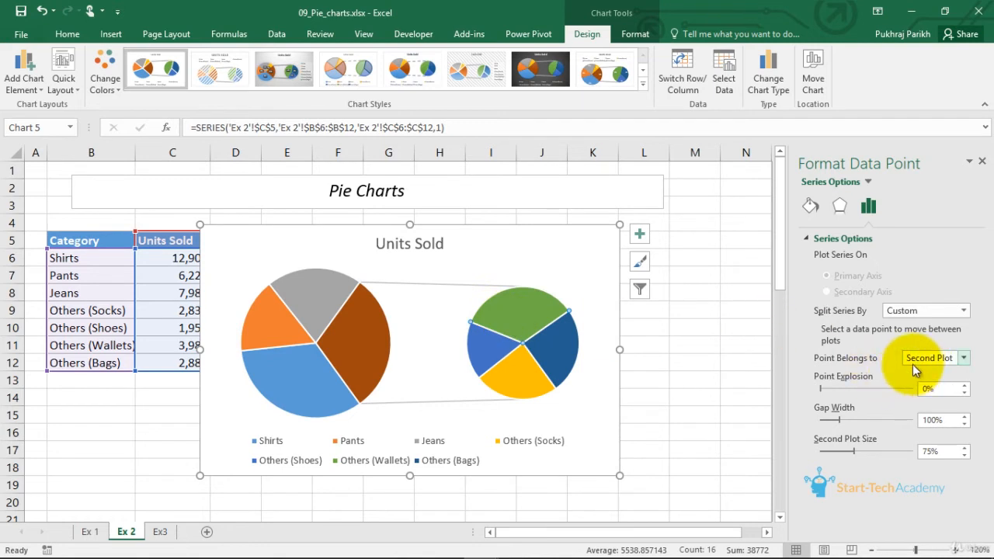
click(582, 455)
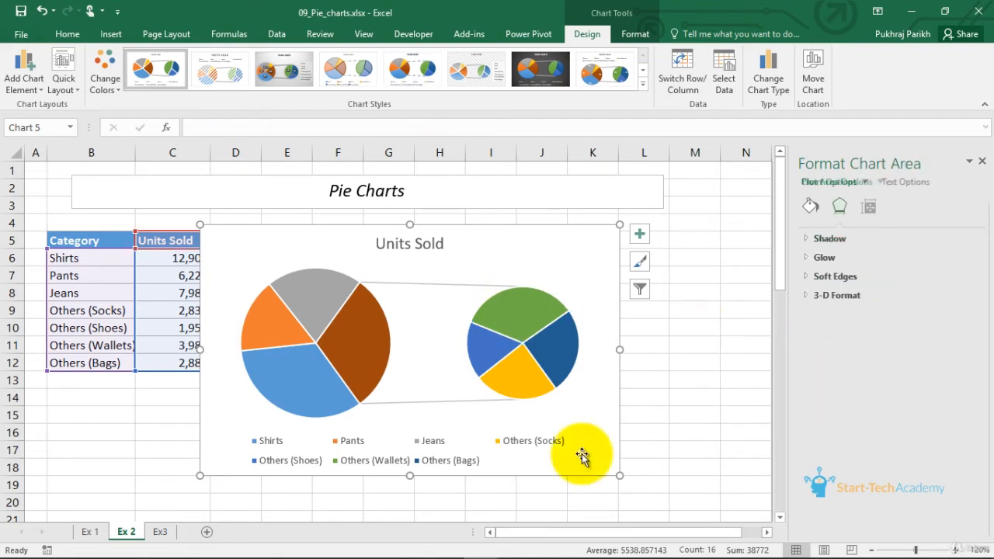
Step: Change the Units Sold chart to the Bar of Pie type
click(772, 70)
click(258, 174)
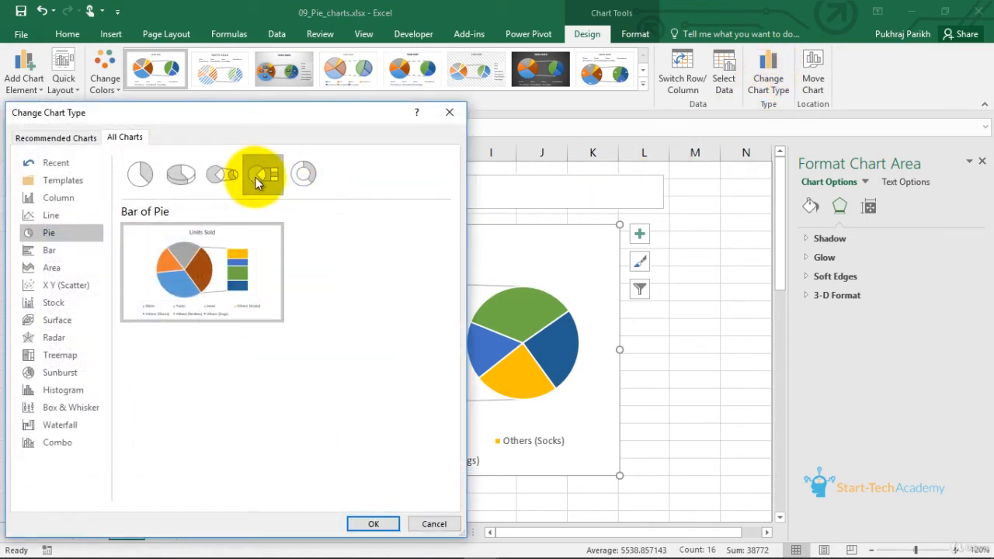
click(368, 524)
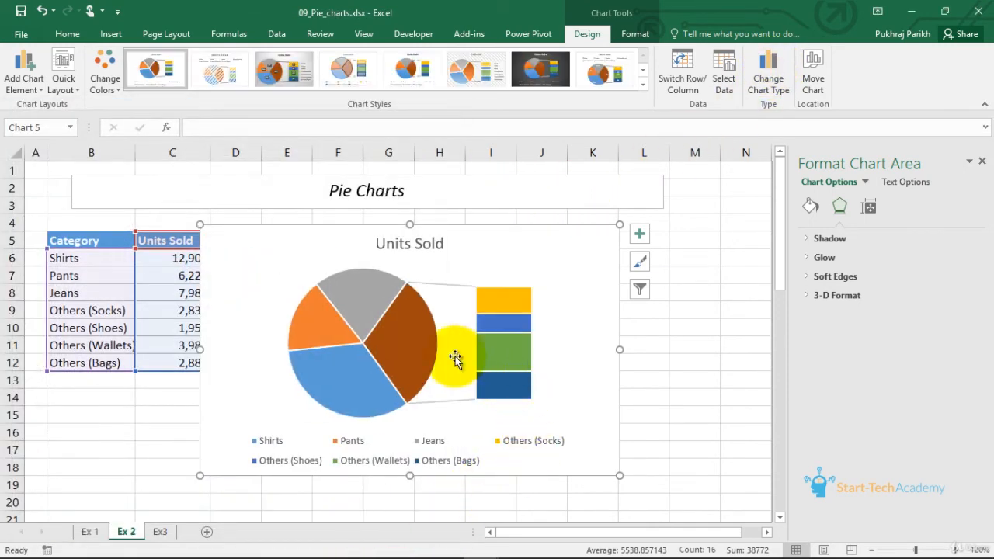
Step: Open the data point formatting options for the Others (Socks) segment of the bar
click(496, 317)
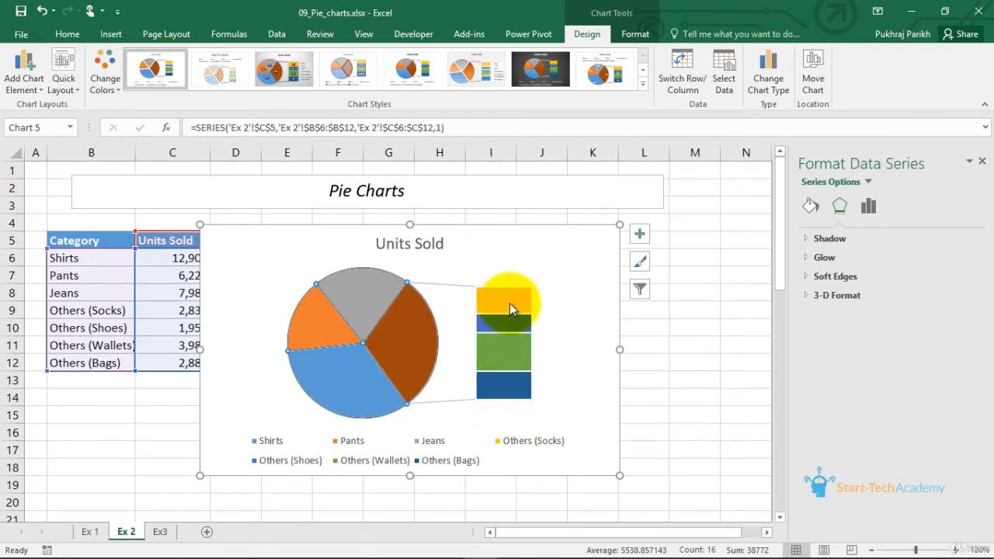
click(509, 303)
right_click(510, 303)
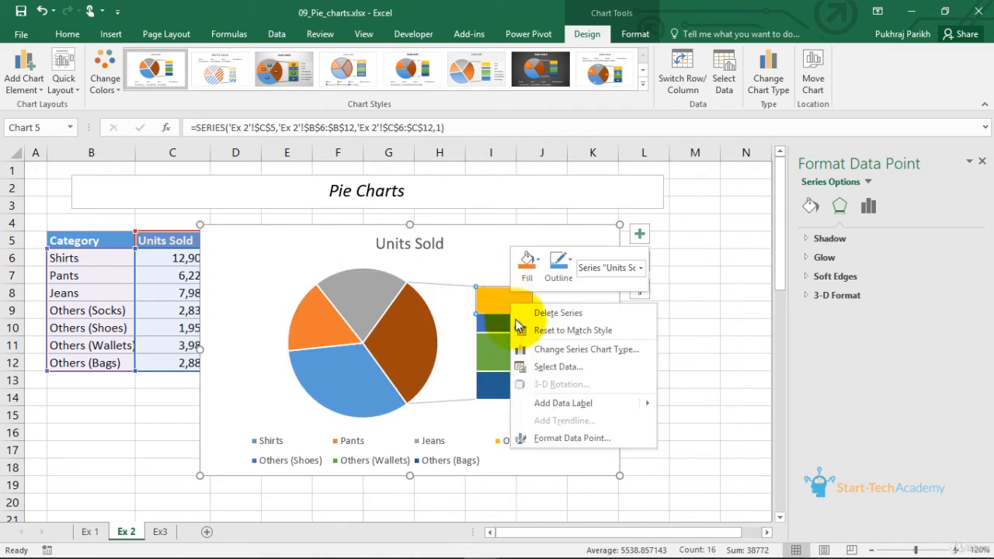
click(548, 438)
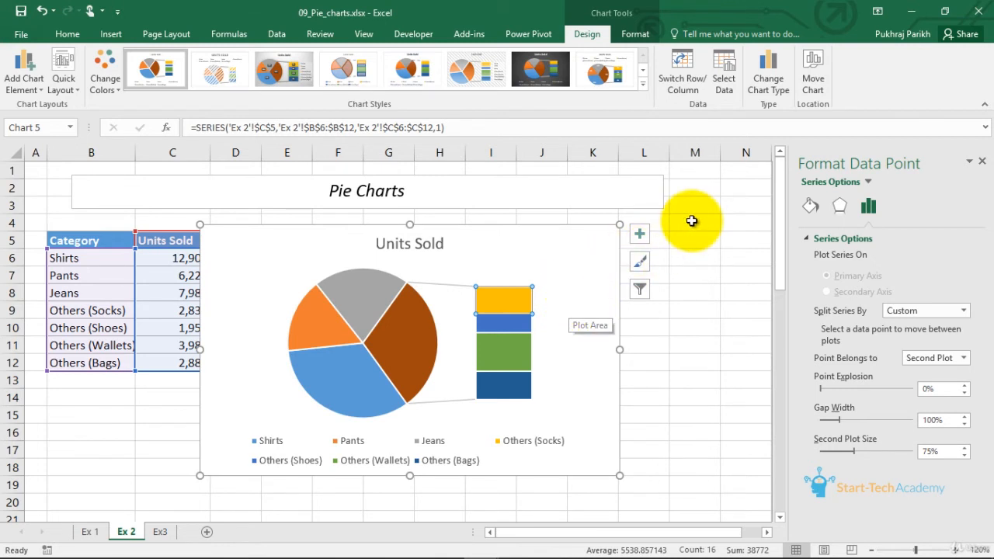
Step: Add data labels with Best Fit placement to the bar-of-pie chart
click(646, 232)
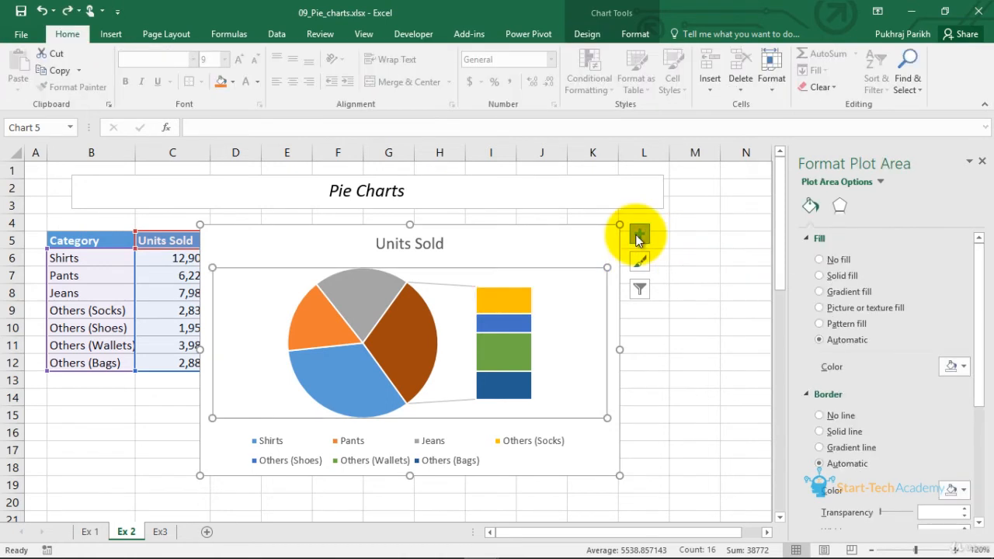
click(637, 236)
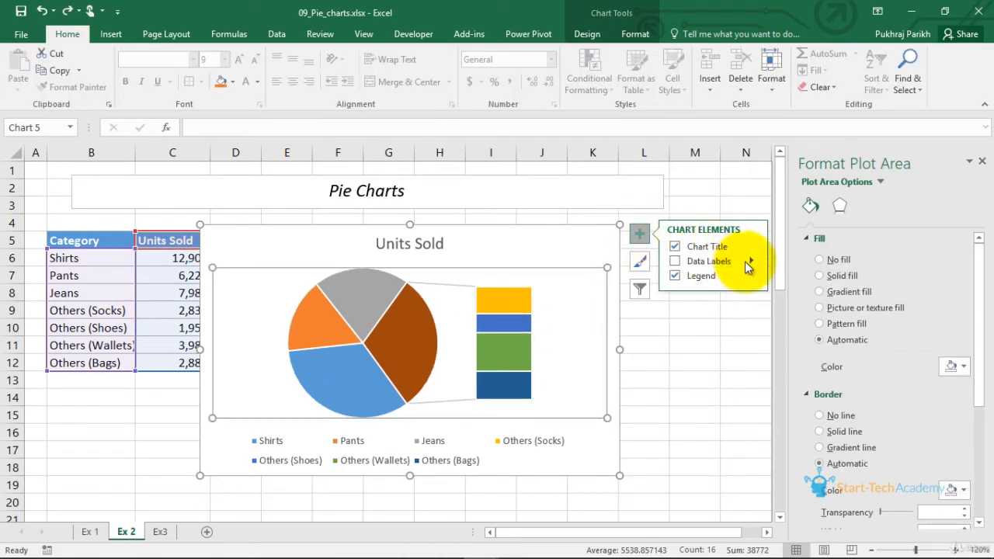
mouse_move(752, 260)
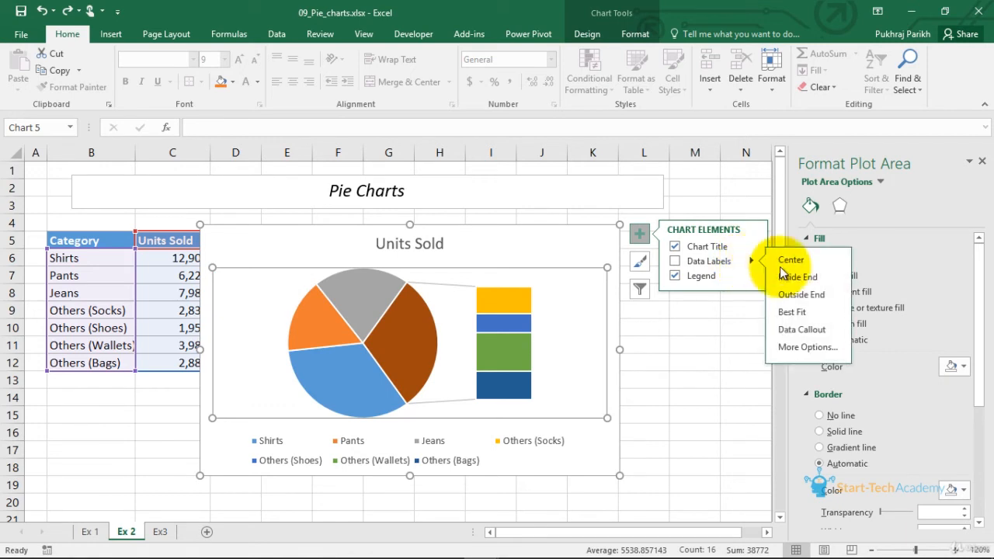
click(791, 311)
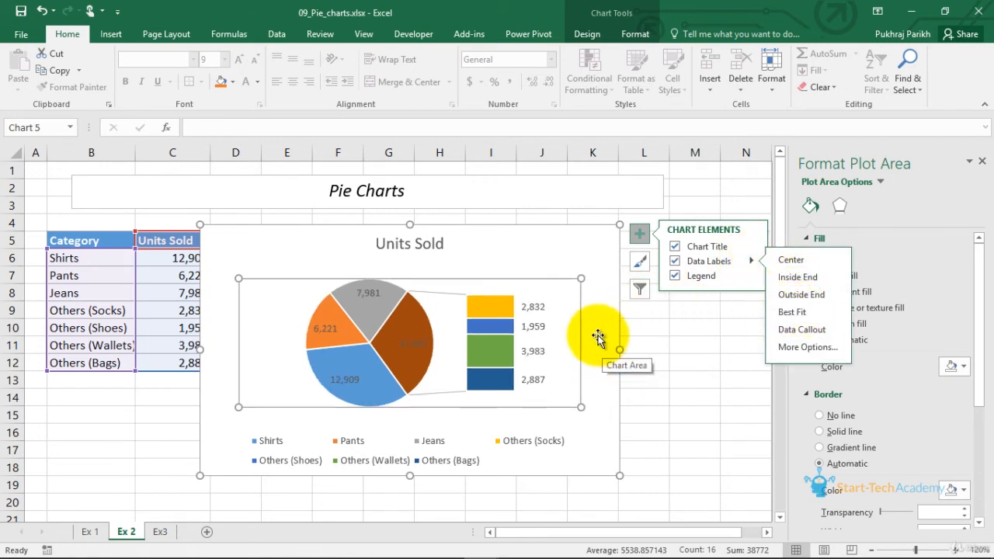
click(543, 312)
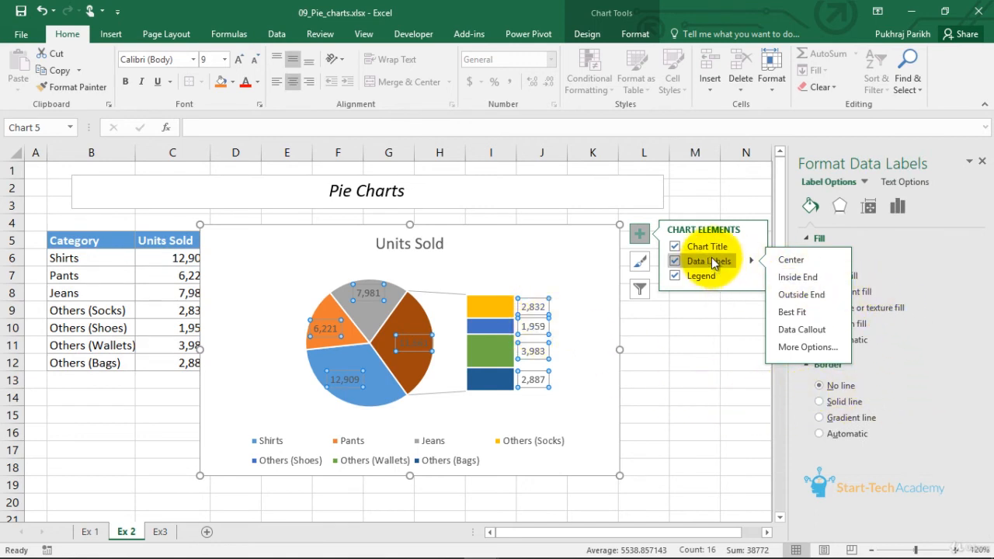
click(637, 235)
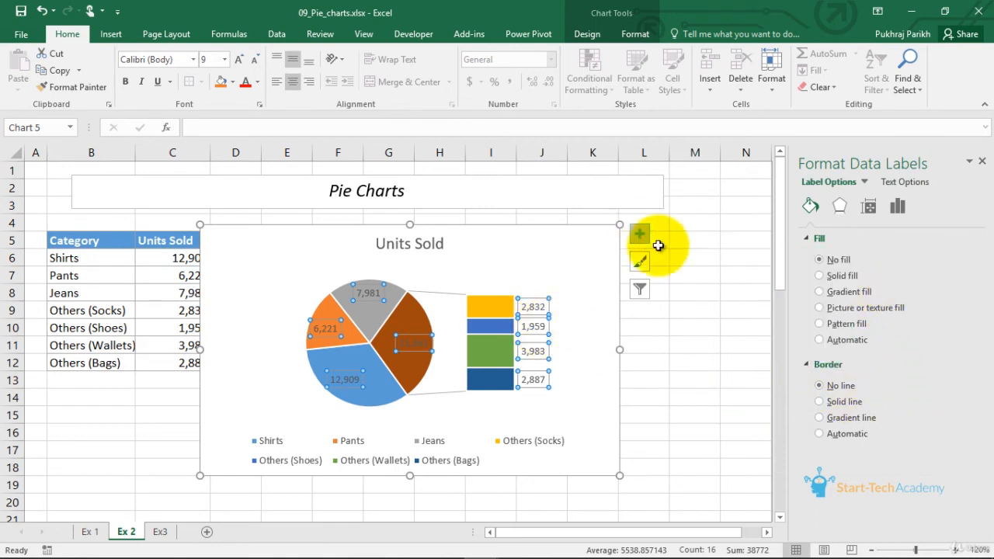
Step: Try adding the percentage to the Others (Shoes) data label alone
click(536, 326)
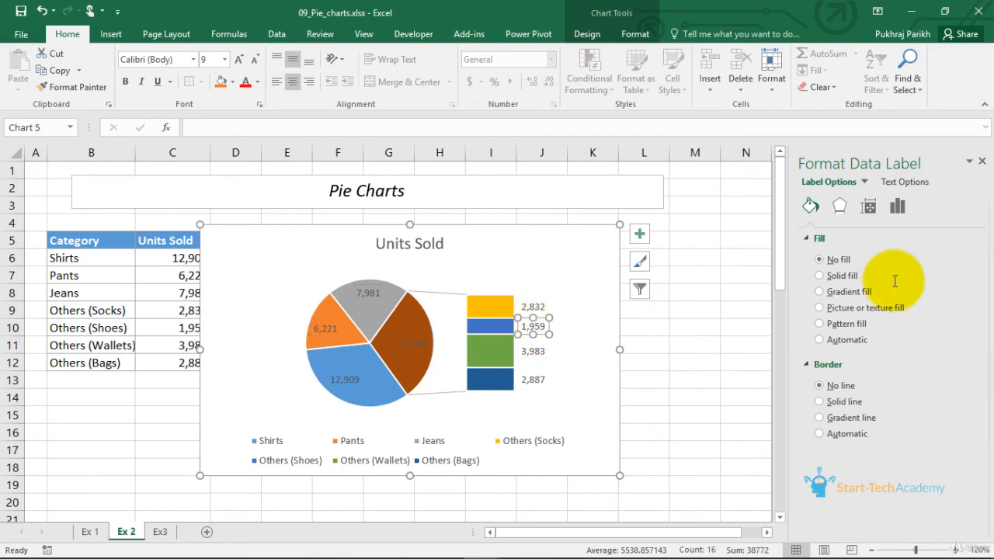
click(897, 207)
click(809, 236)
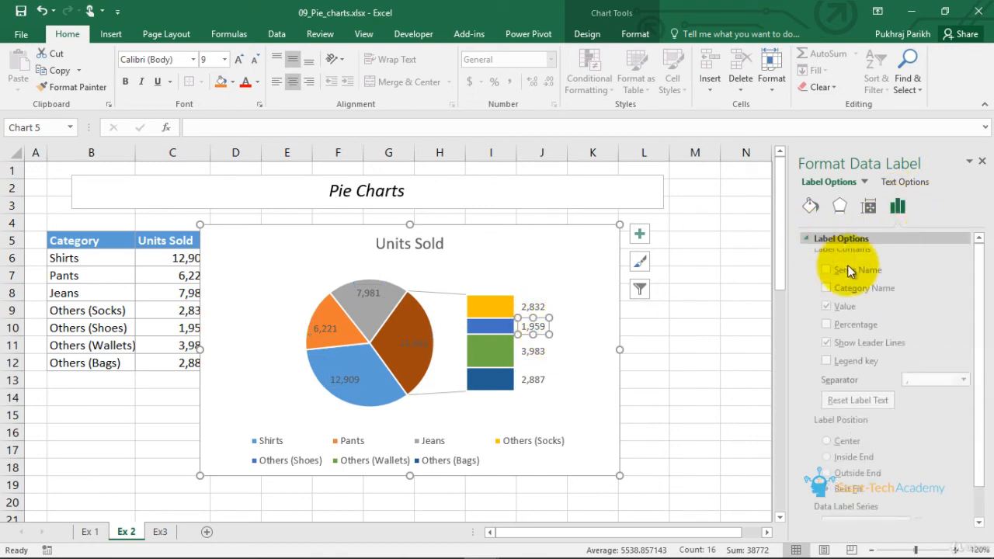
click(827, 330)
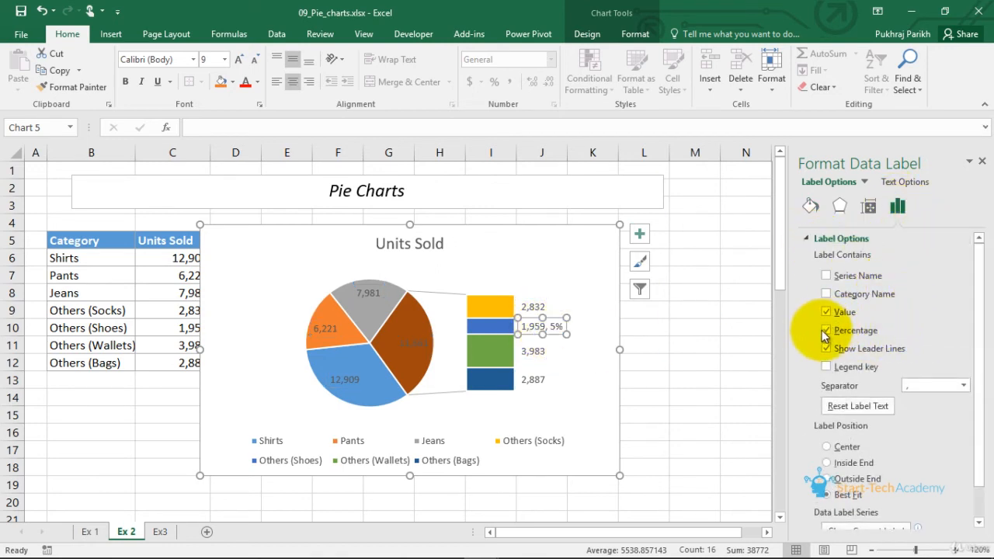
click(828, 329)
click(570, 289)
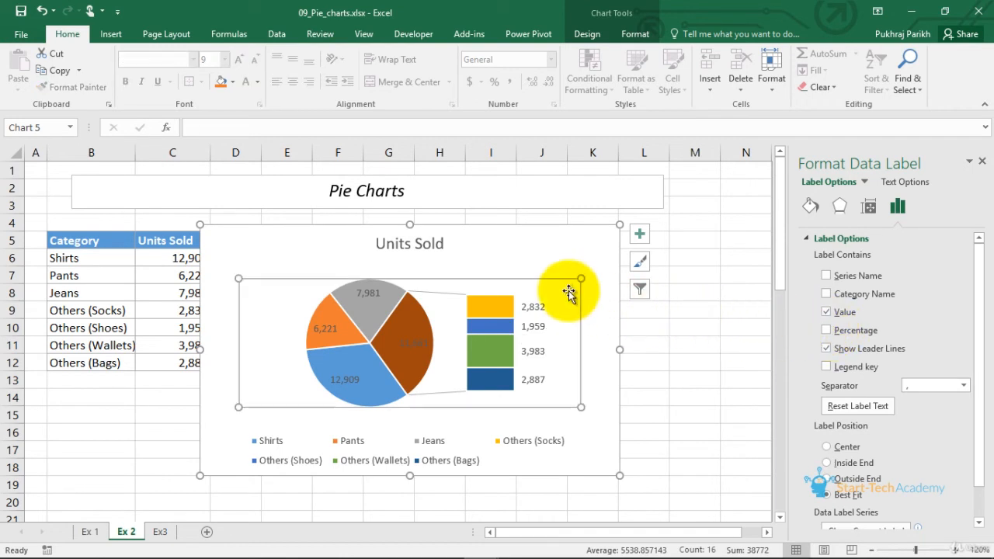
Step: Show both value and percentage on all data labels of the bar-of-pie chart, leaving category names off
click(555, 307)
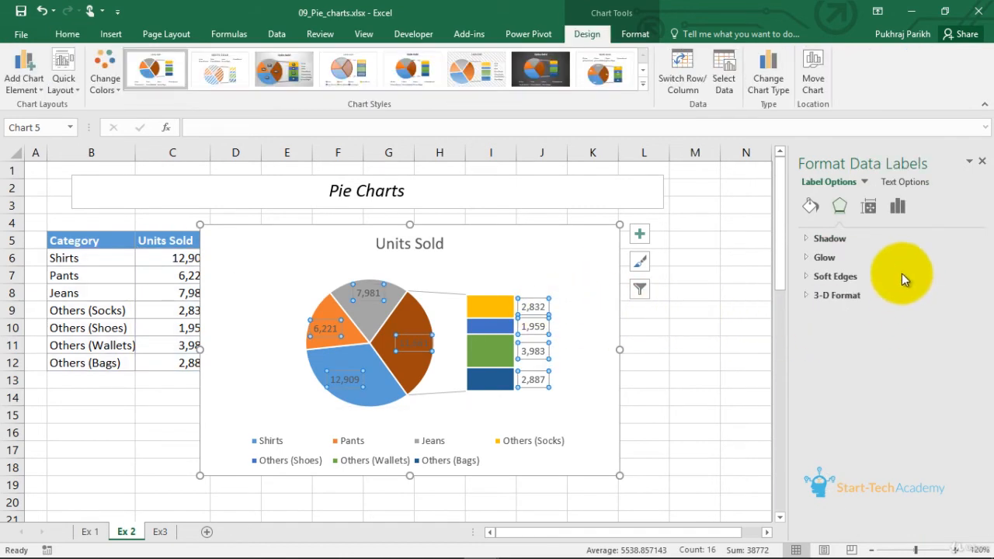
click(900, 212)
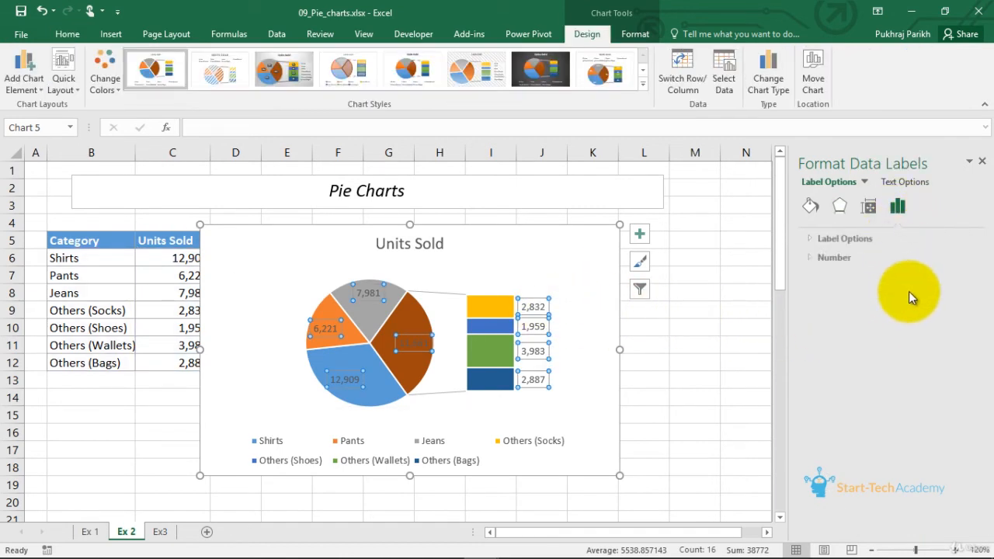
click(805, 237)
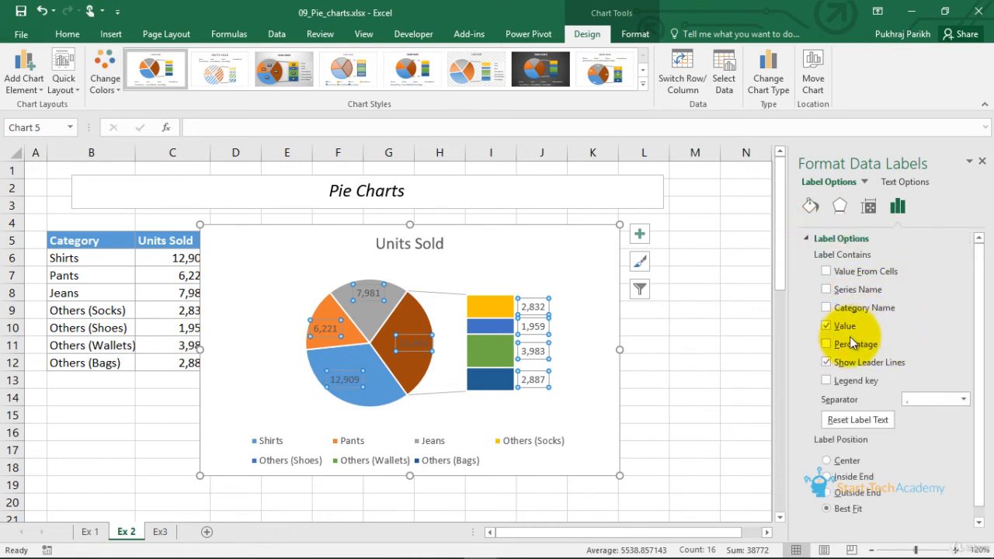
click(846, 344)
click(846, 307)
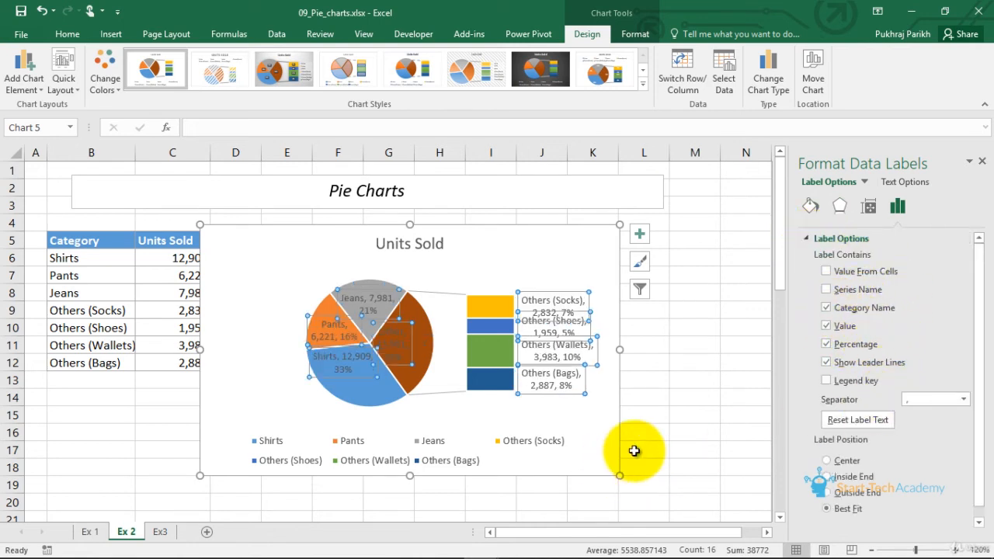
click(825, 307)
click(577, 425)
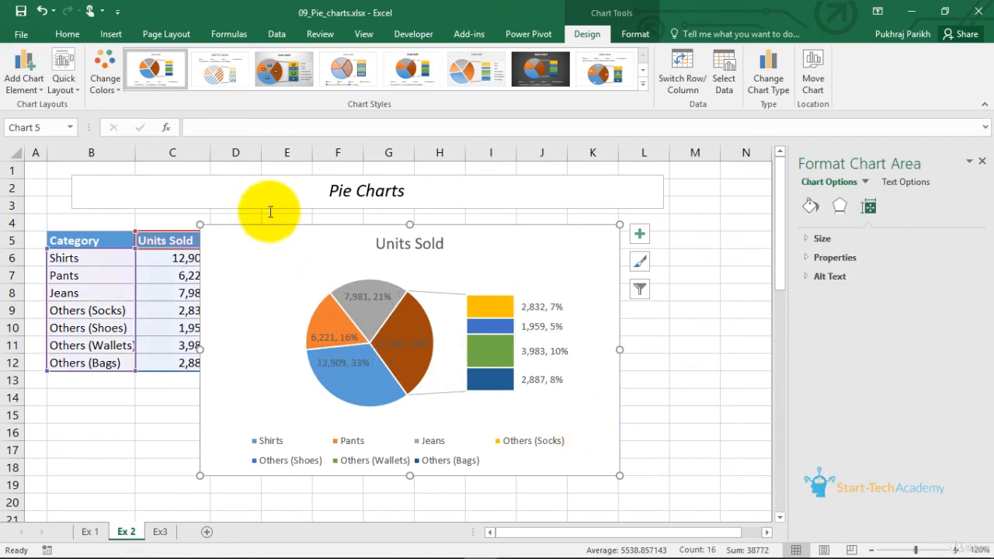
Step: Switch to the Ex3 sheet and examine how the doughnut chart's inner and outer rings represent 2018 and 2019 units sold
click(160, 532)
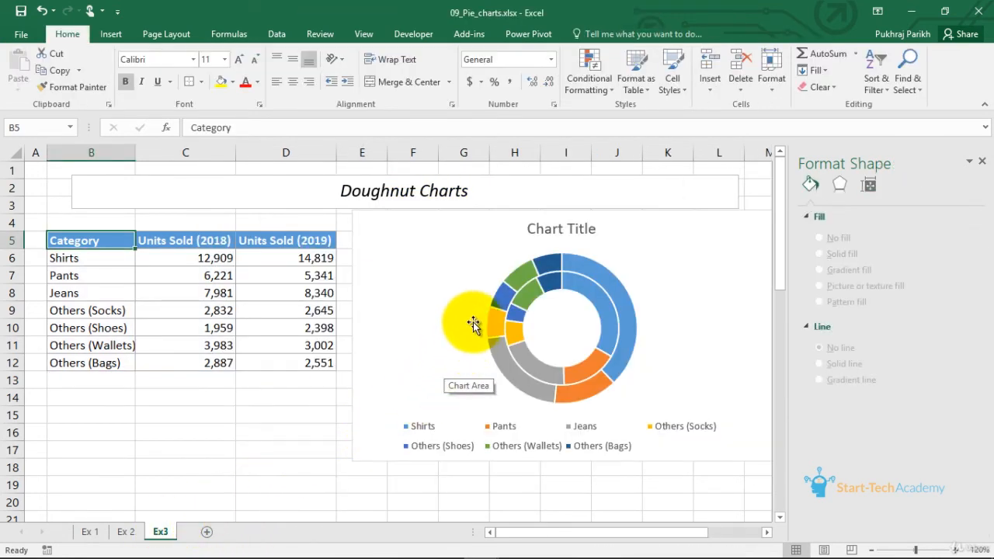
mouse_move(496, 326)
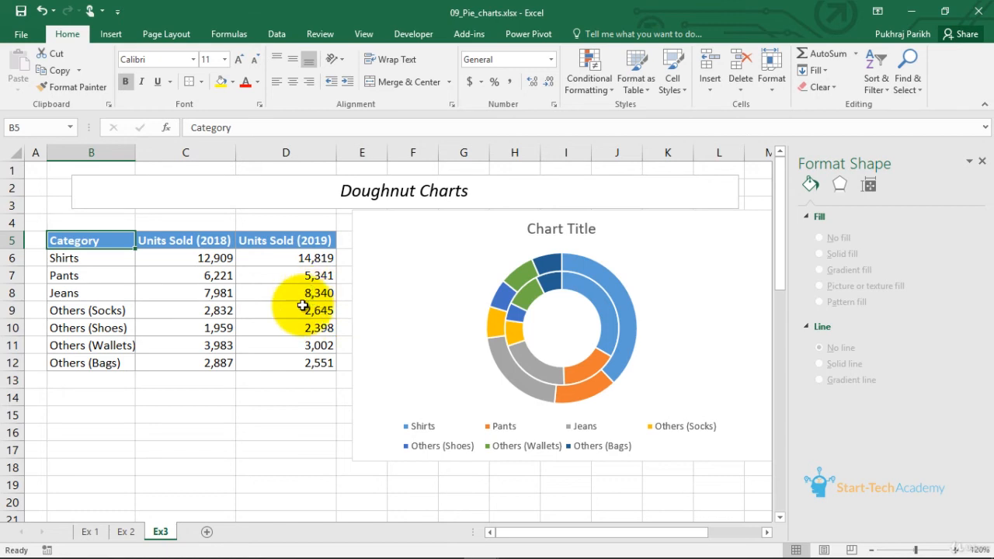
click(592, 292)
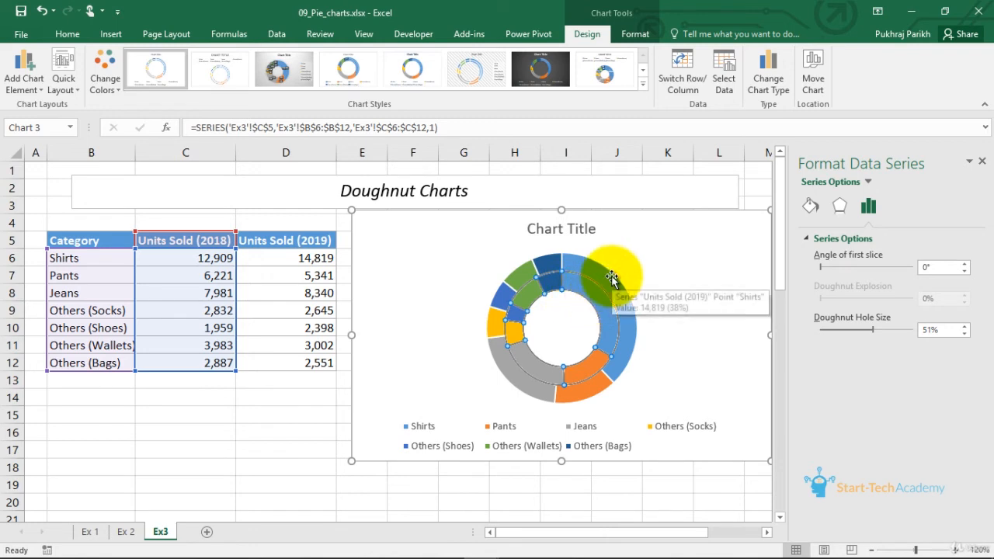
click(612, 278)
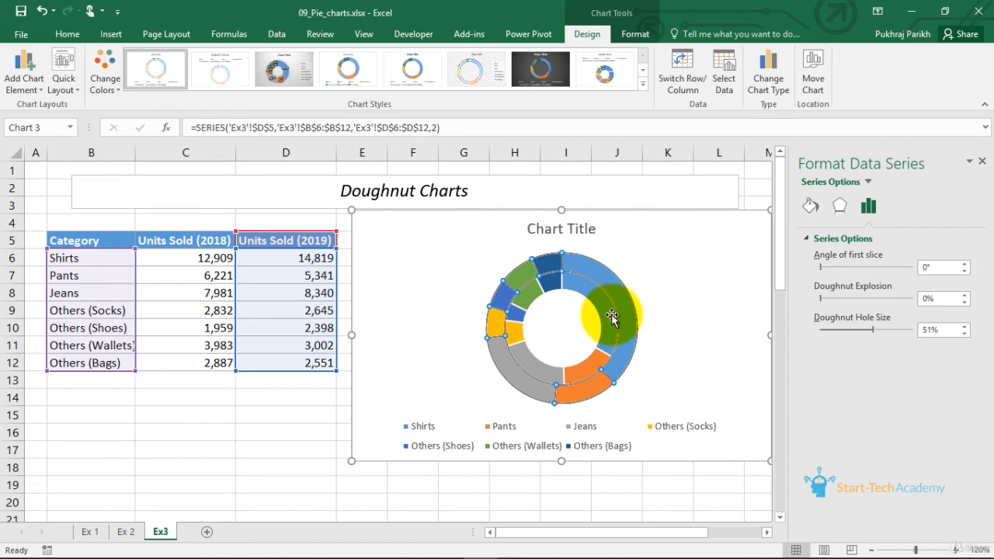
mouse_move(620, 302)
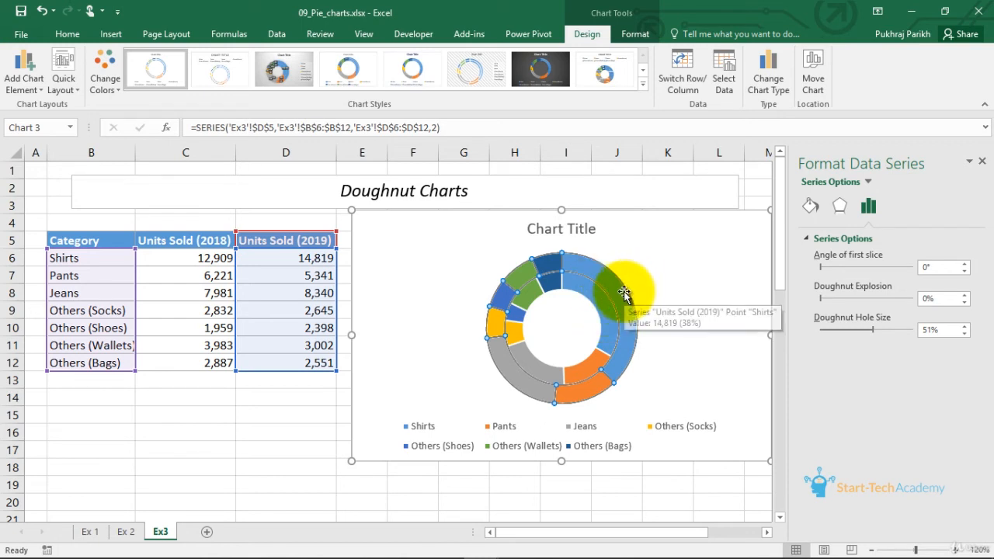
mouse_move(610, 338)
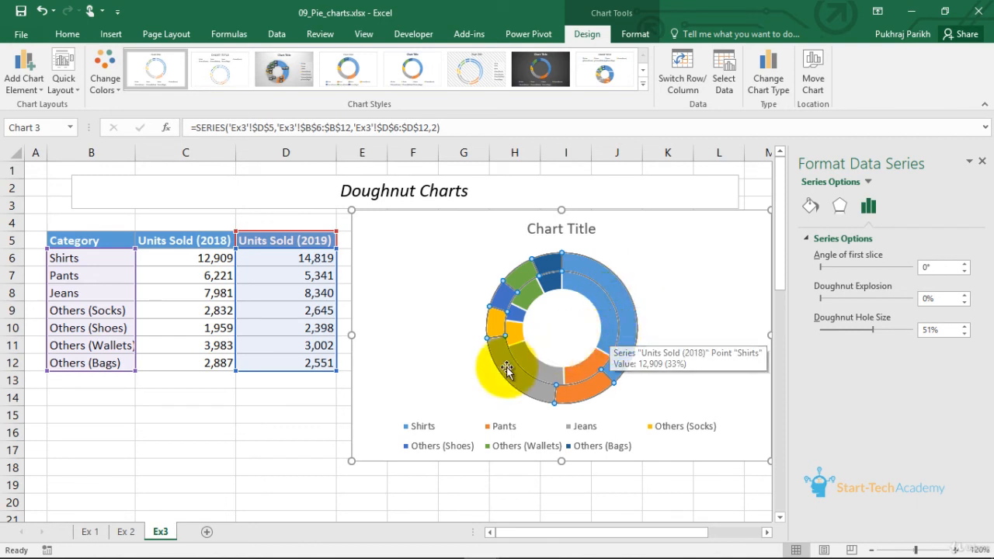
click(541, 371)
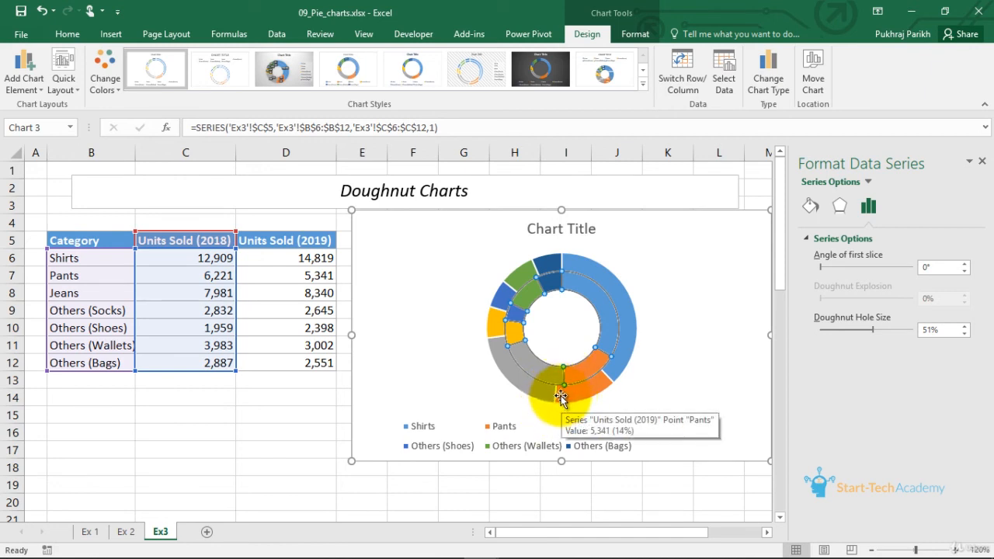
drag(562, 400, 588, 394)
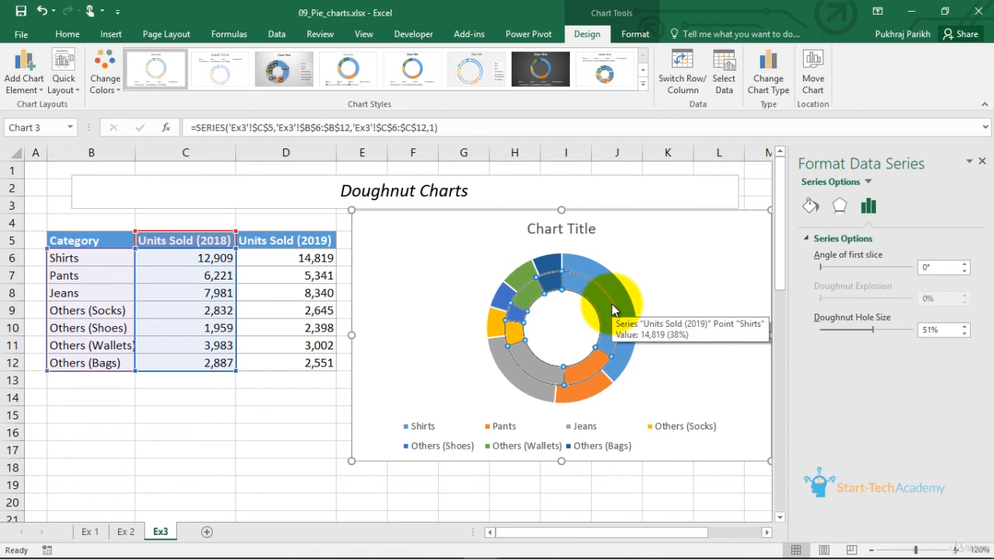
Step: Delete the existing doughnut chart from the Ex3 sheet
click(672, 237)
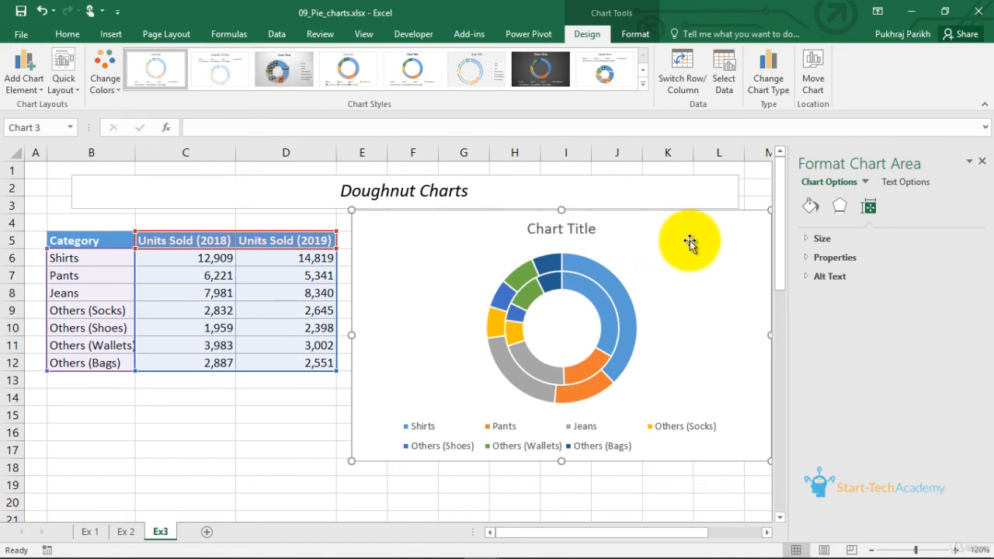
key(Delete)
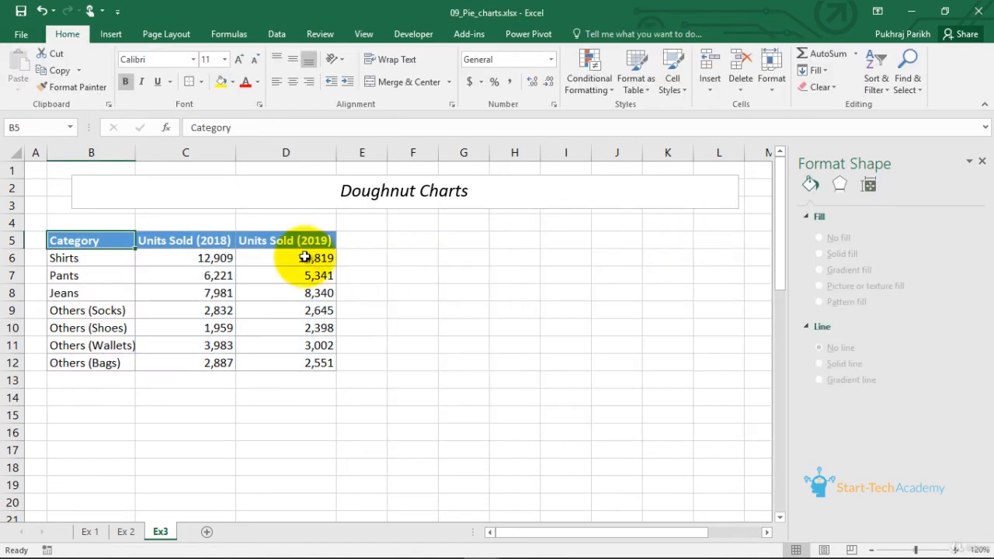
Step: Insert a doughnut chart from the category table B5:D12 with the 2018 and 2019 units sold
drag(73, 240, 267, 362)
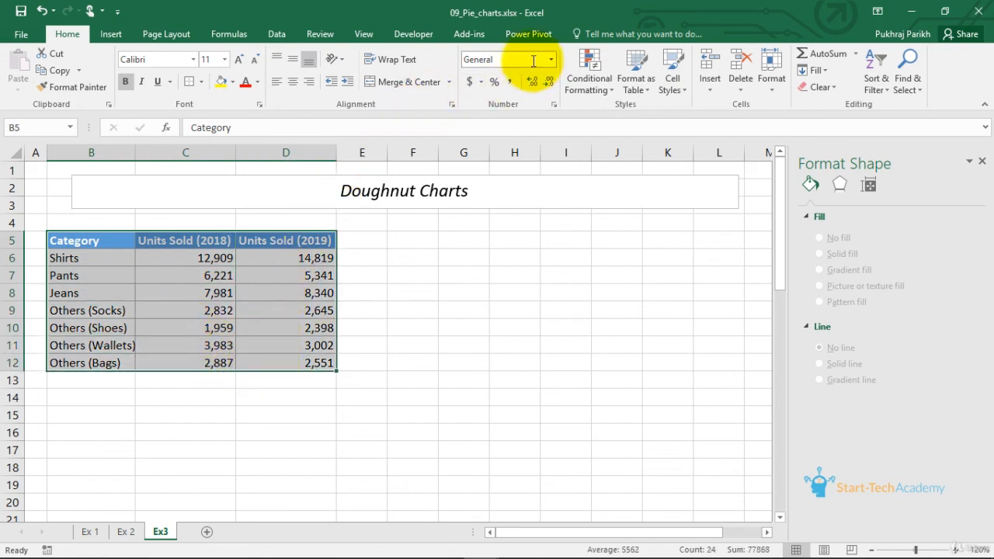
click(111, 34)
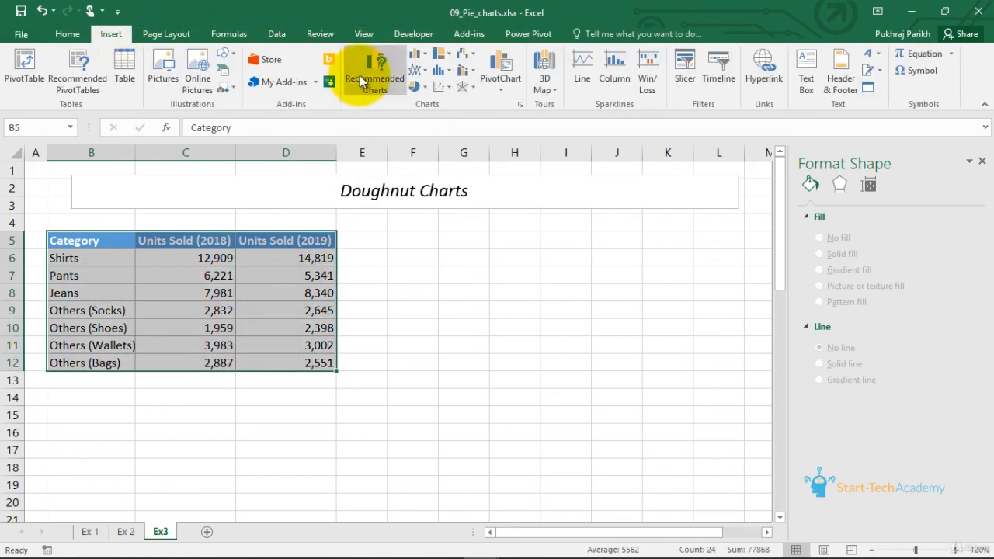
click(390, 75)
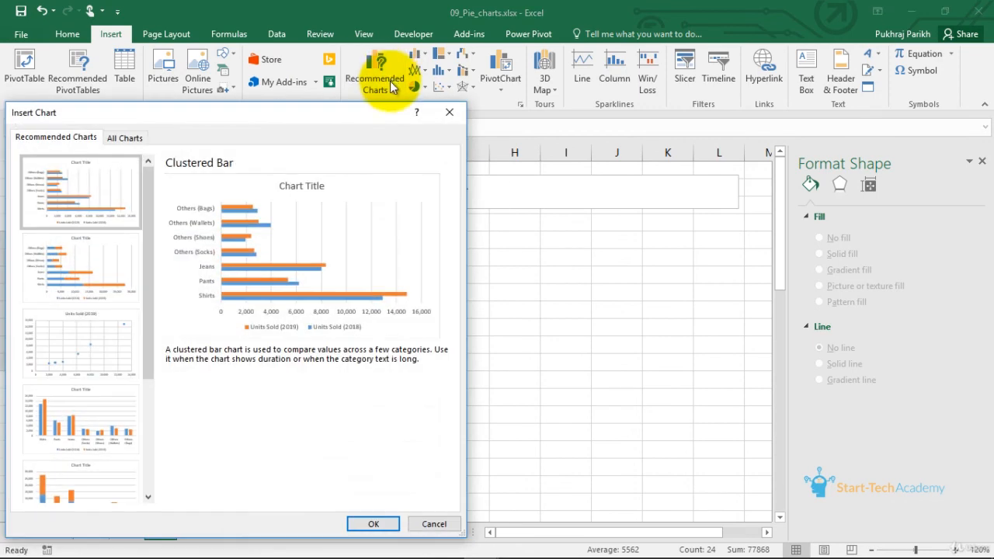
drag(148, 243, 165, 223)
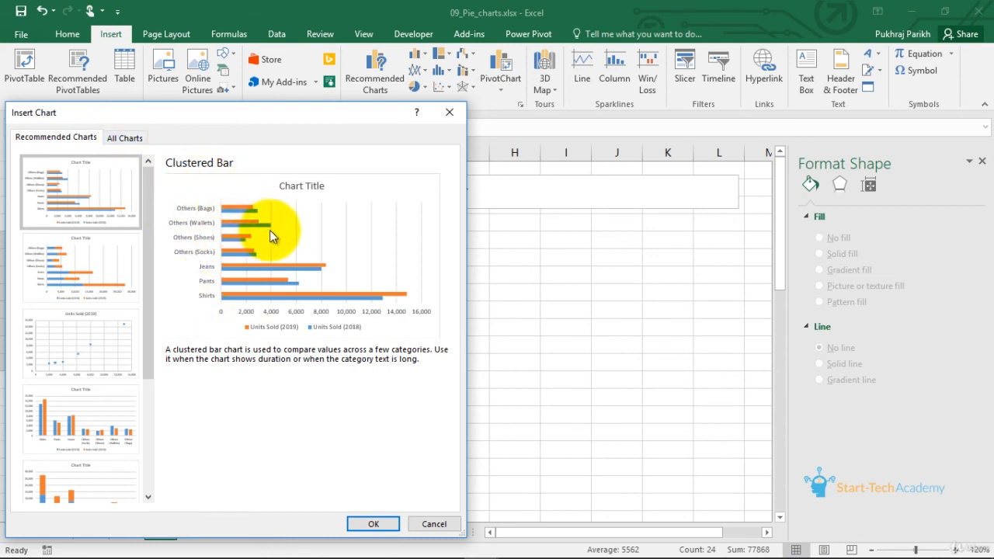
click(129, 138)
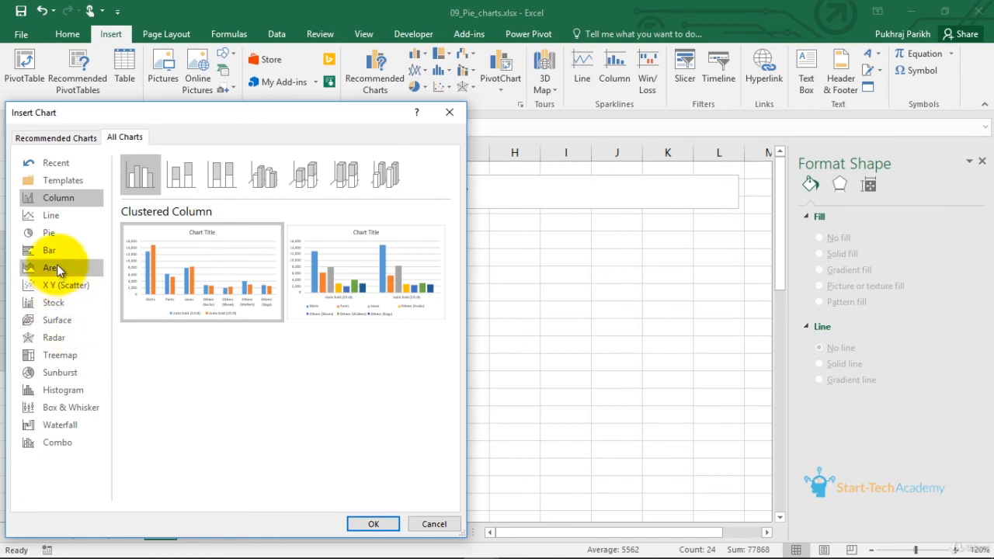
click(51, 234)
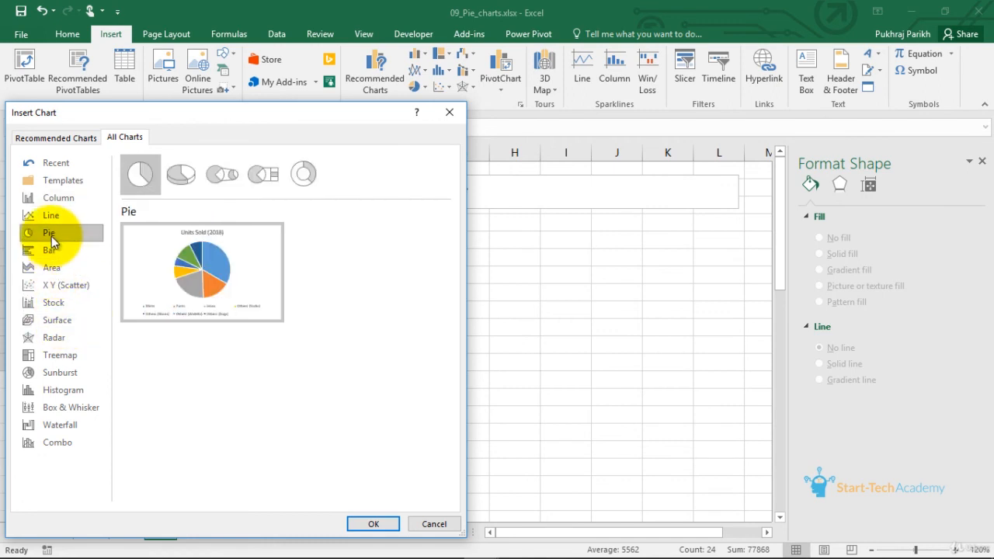
click(304, 173)
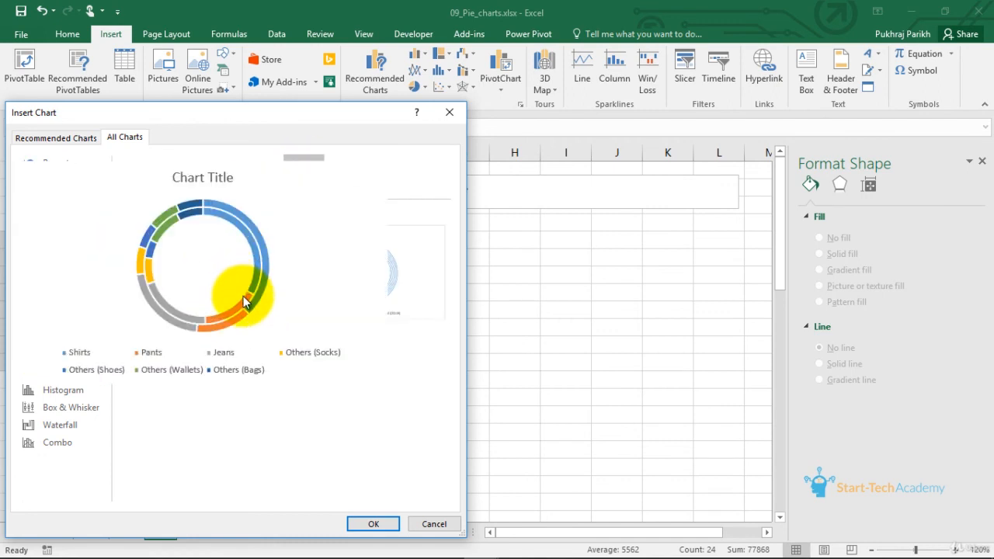
click(373, 524)
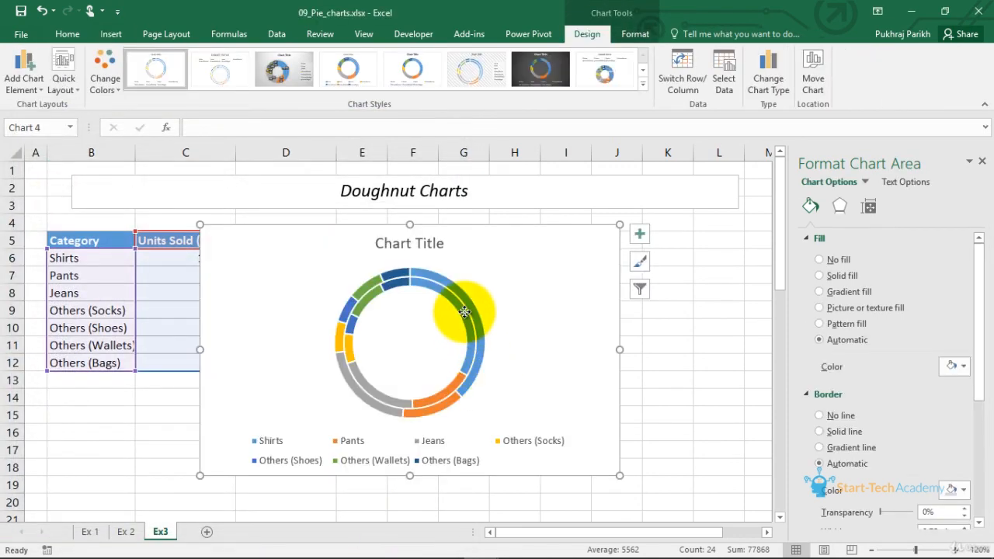
Step: Move the doughnut chart off the Units Sold (2018) column and add data labels to both rings
click(464, 311)
click(495, 335)
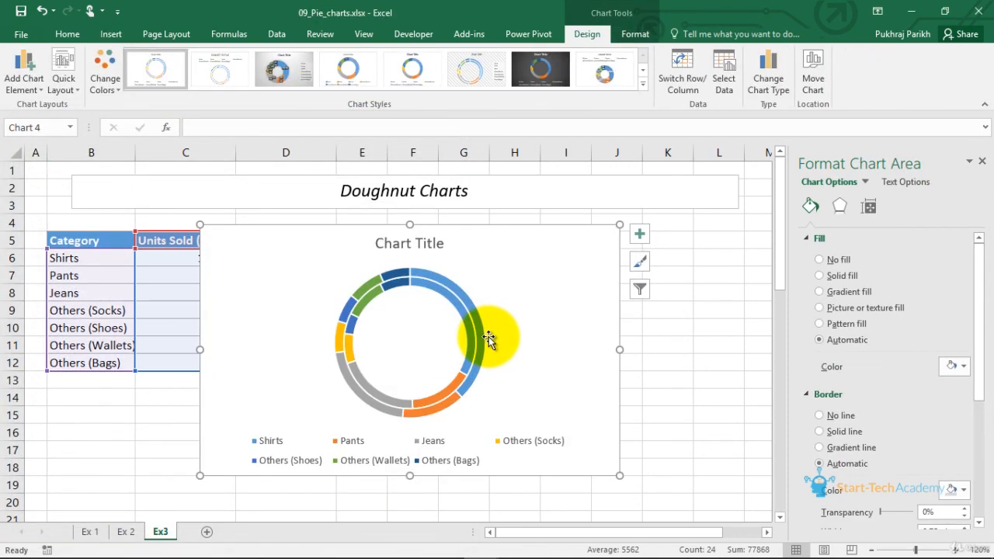
click(481, 336)
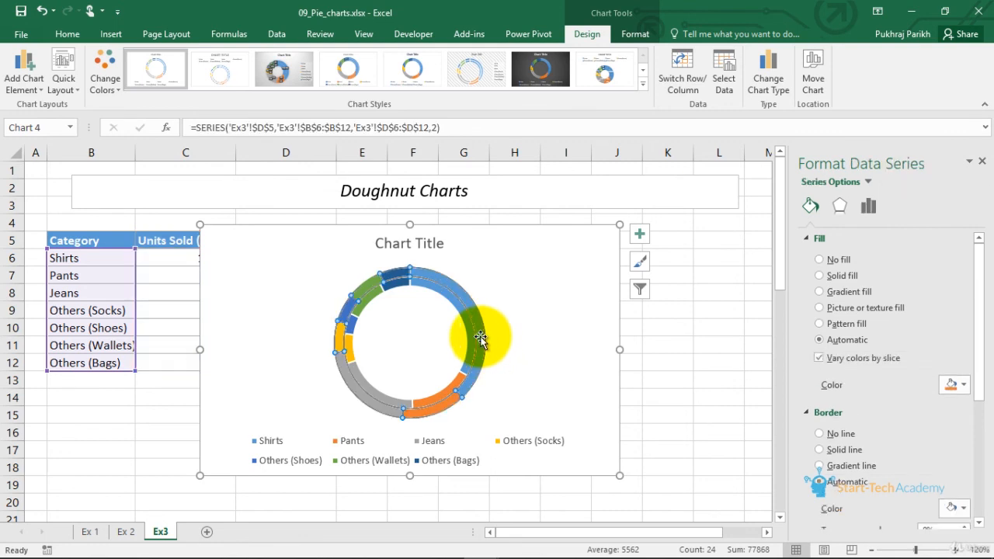
drag(641, 243, 686, 235)
click(686, 237)
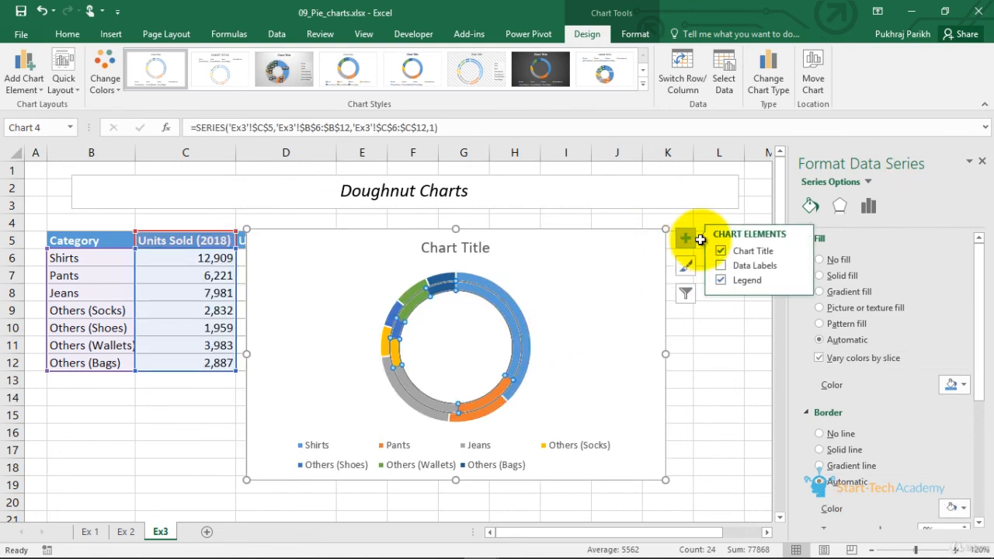
click(768, 265)
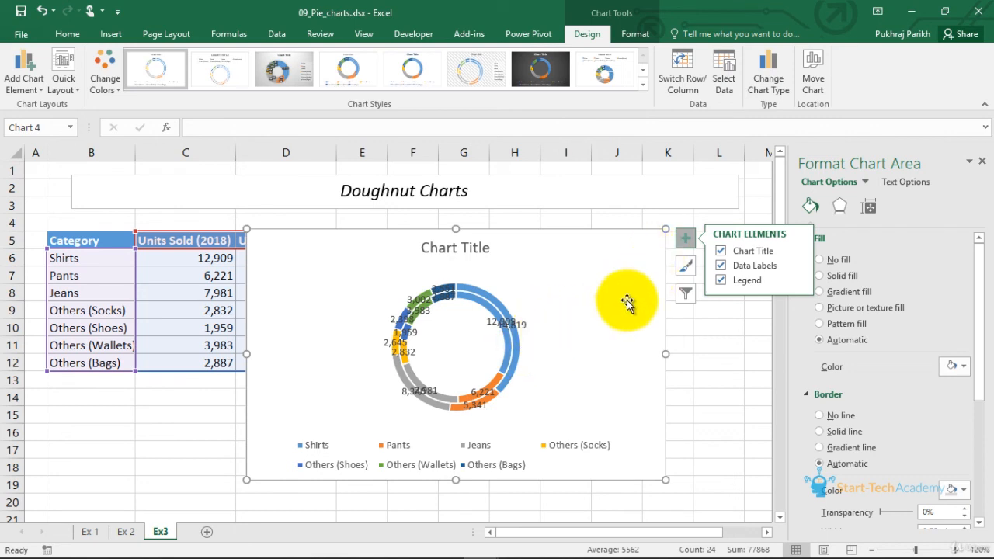
click(797, 265)
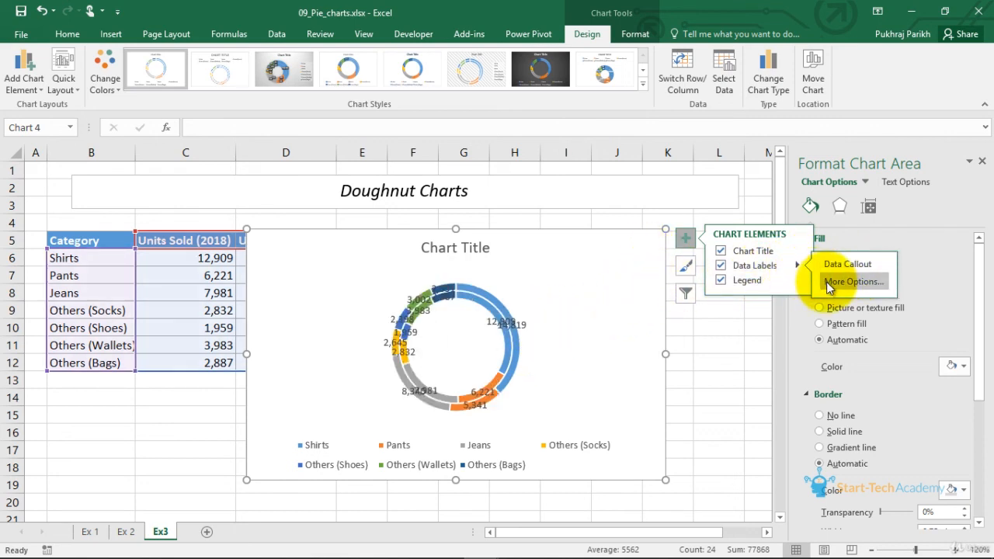
click(828, 281)
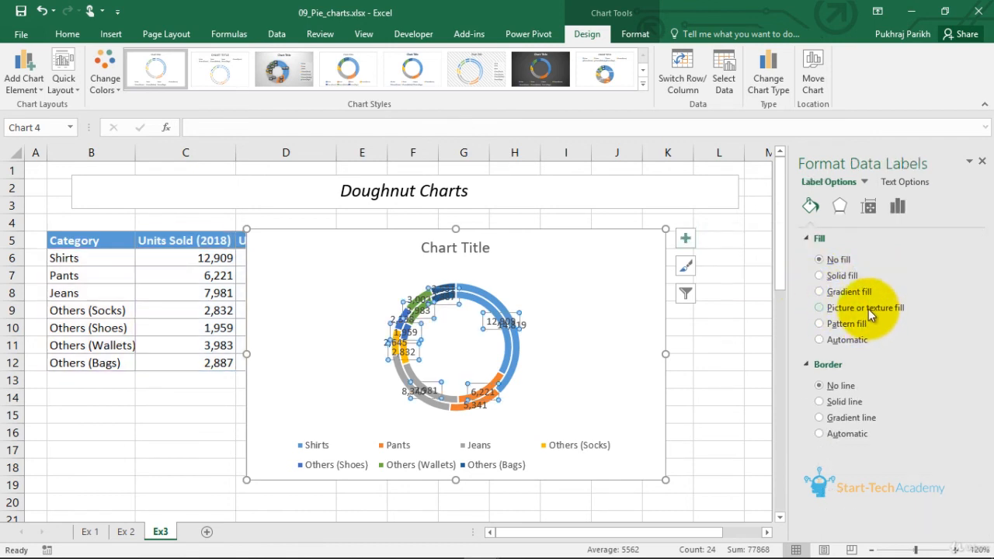
click(572, 351)
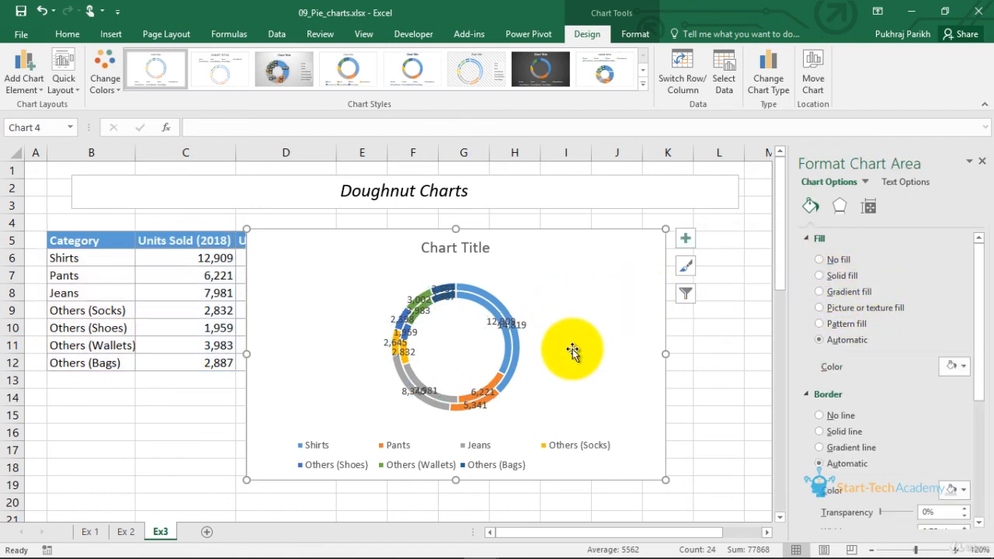
Step: Reduce the doughnut hole size to 34% and enlarge the whole chart
click(517, 350)
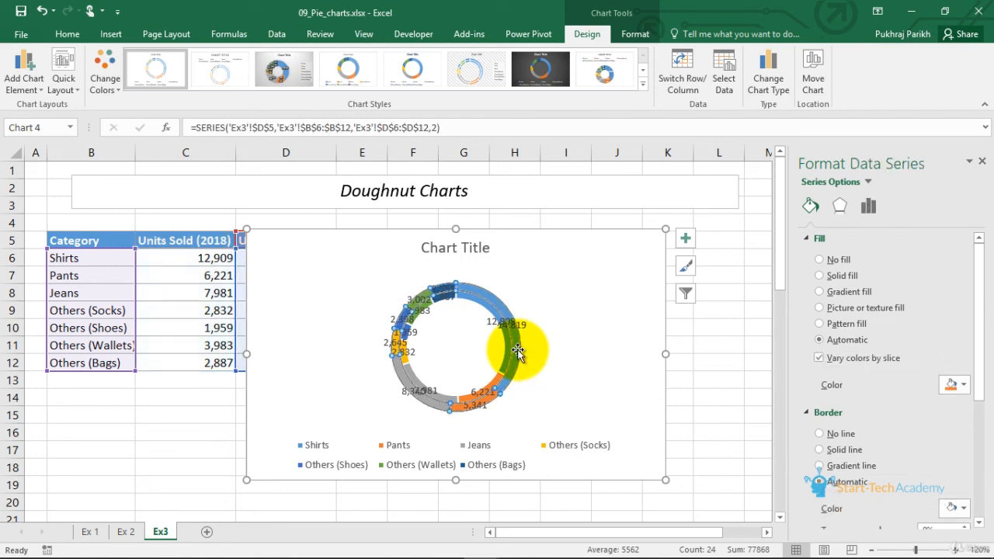
click(583, 344)
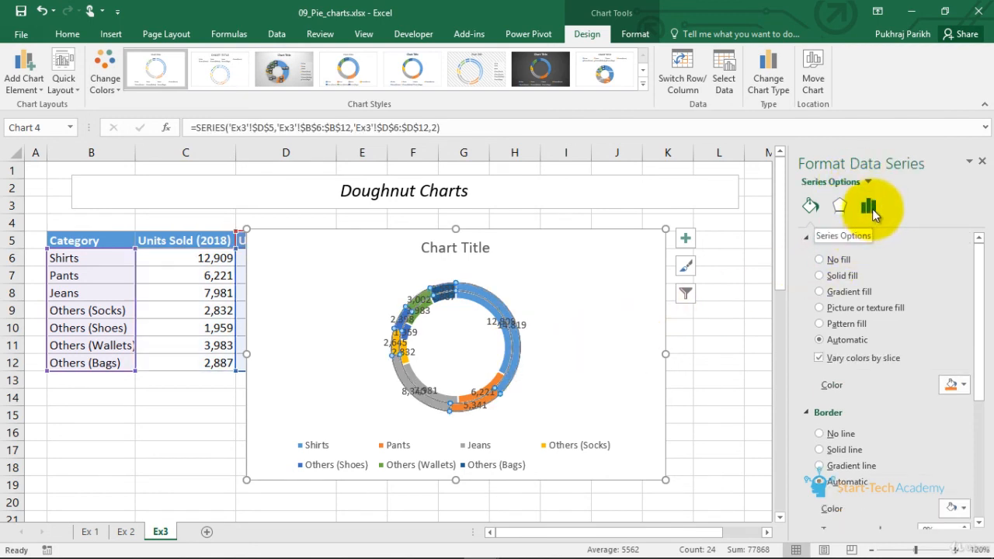
click(872, 209)
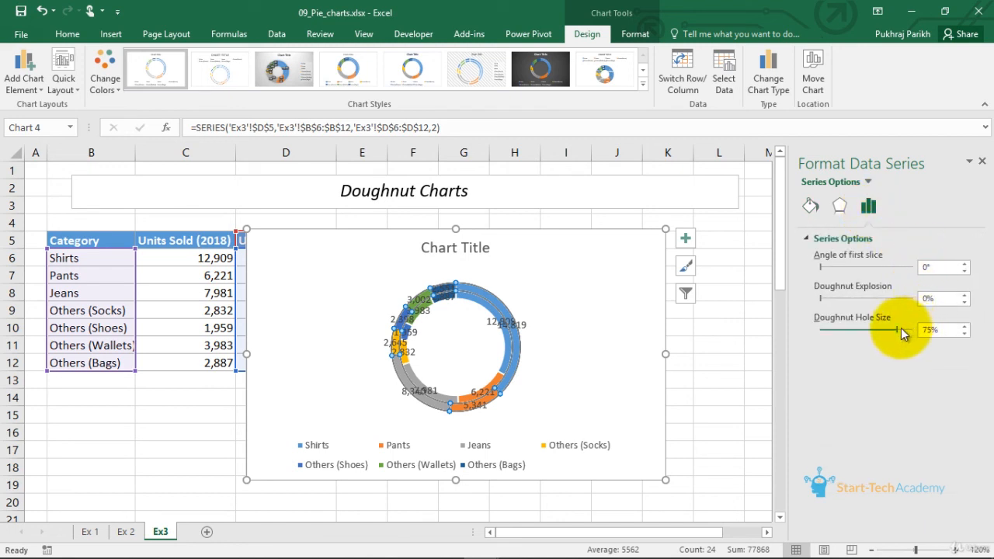
click(515, 346)
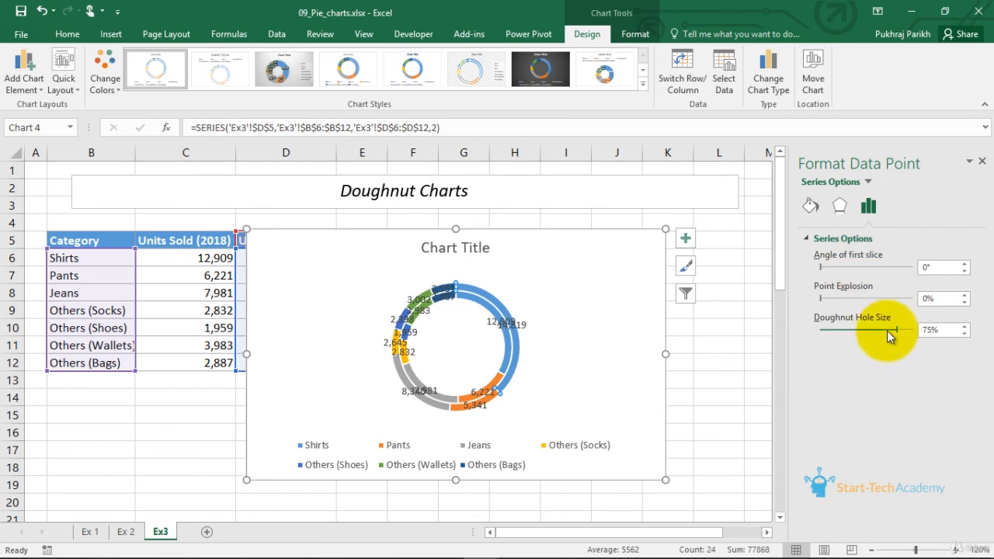
drag(894, 327, 859, 328)
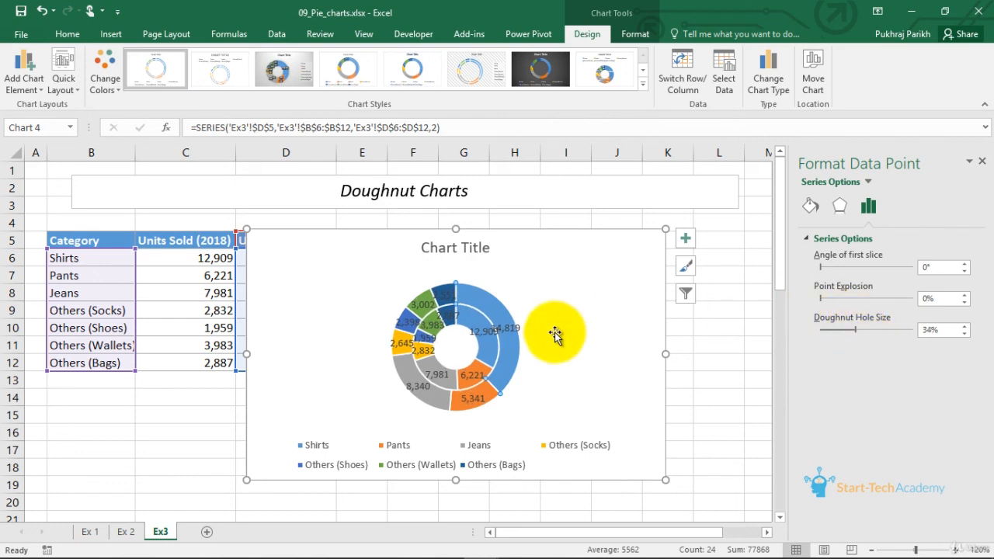
click(587, 275)
drag(666, 229, 713, 211)
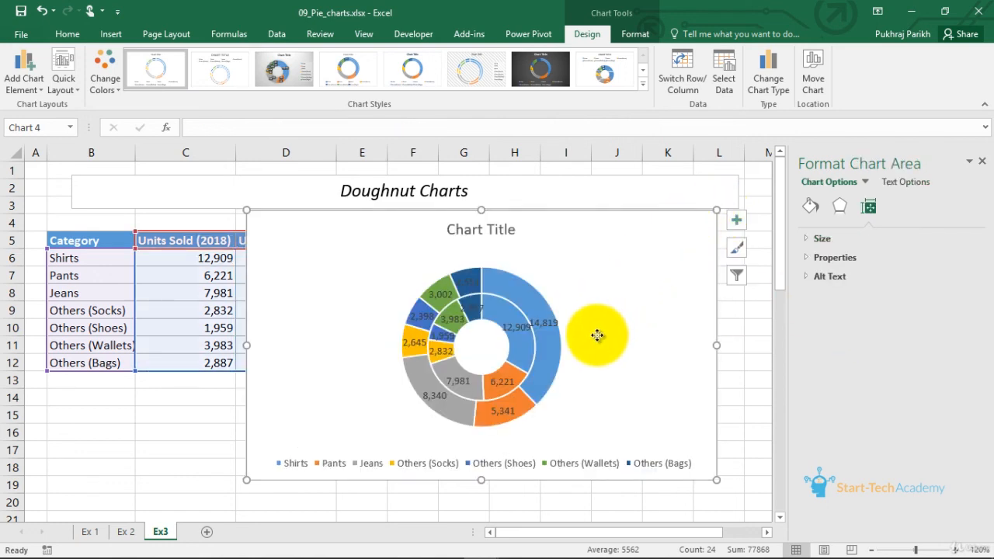
Step: Show percentages instead of values on the data labels of the outer 2019 ring
click(541, 323)
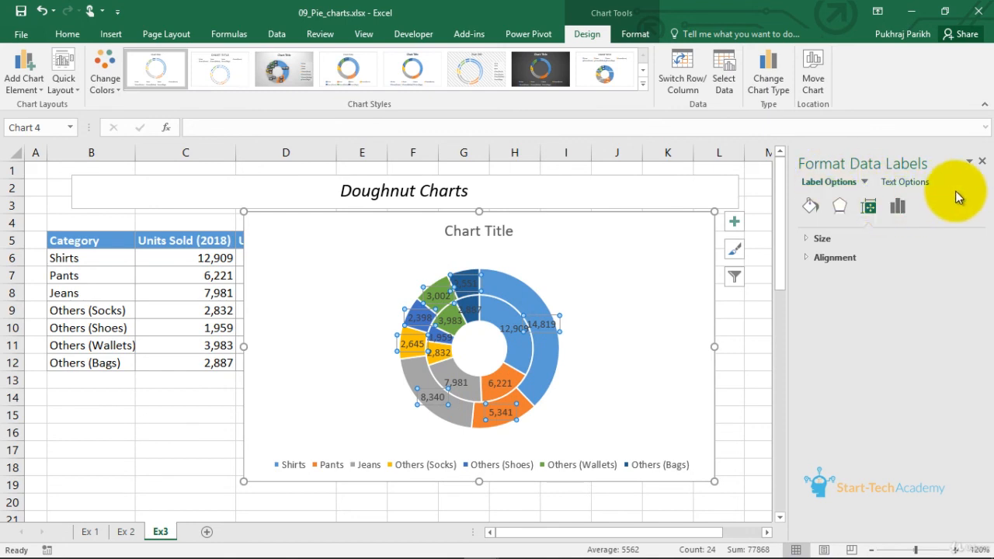
click(898, 206)
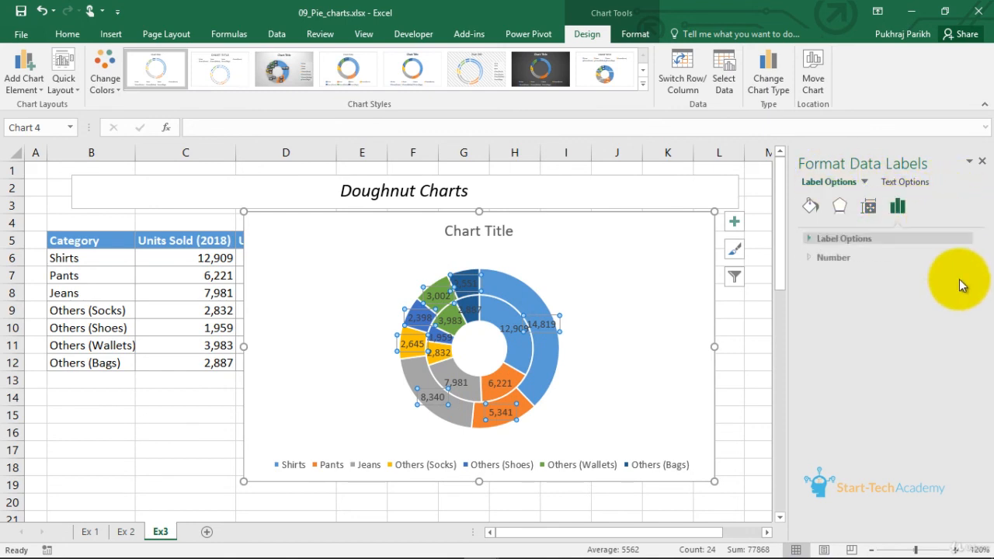
click(800, 238)
click(826, 344)
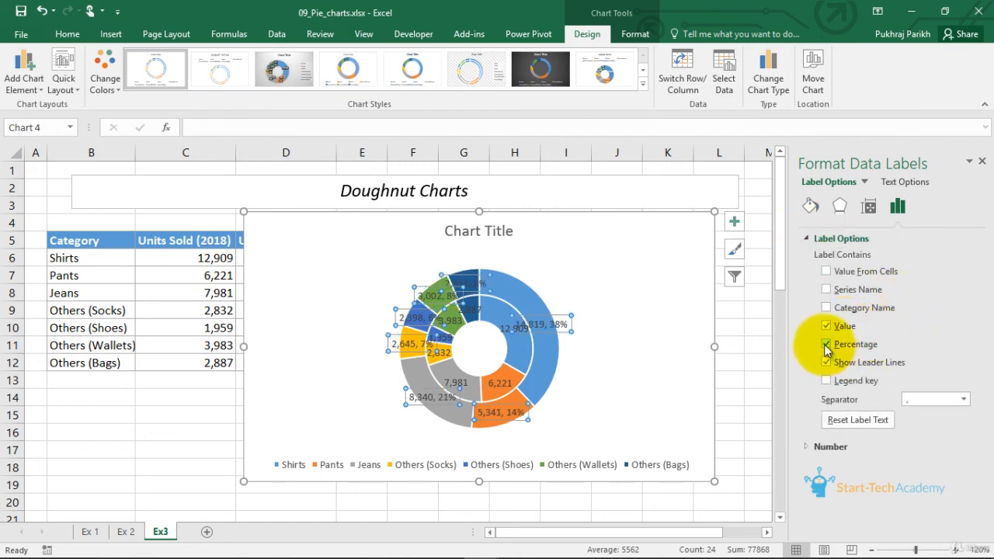
click(826, 326)
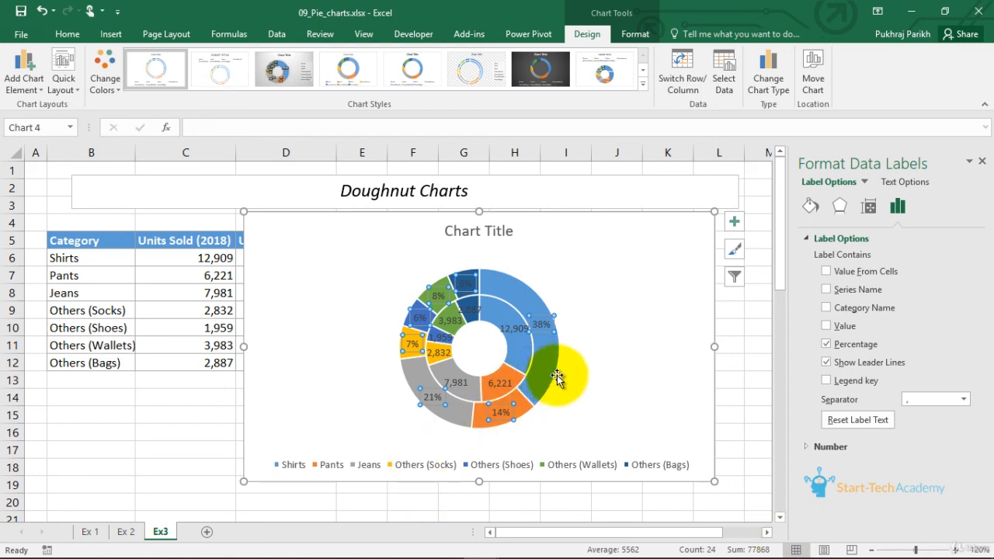
Step: Switch the inner 2018 ring's data labels from values to percentages
click(518, 327)
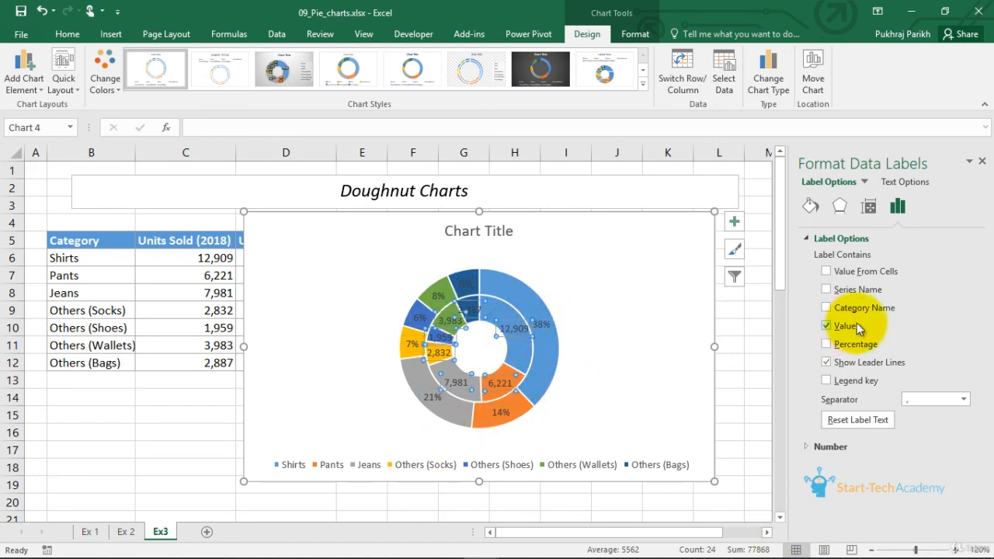
click(826, 327)
click(826, 344)
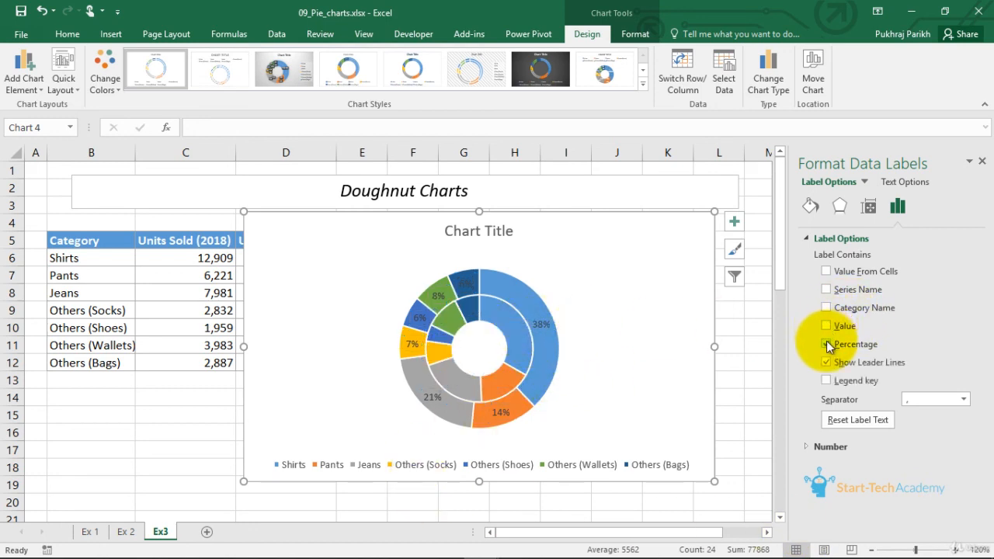
click(616, 365)
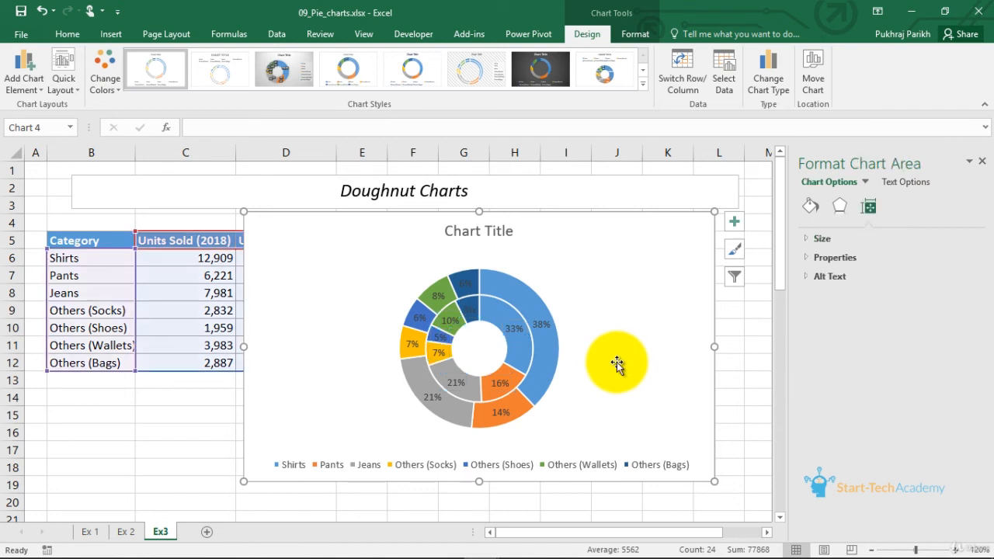